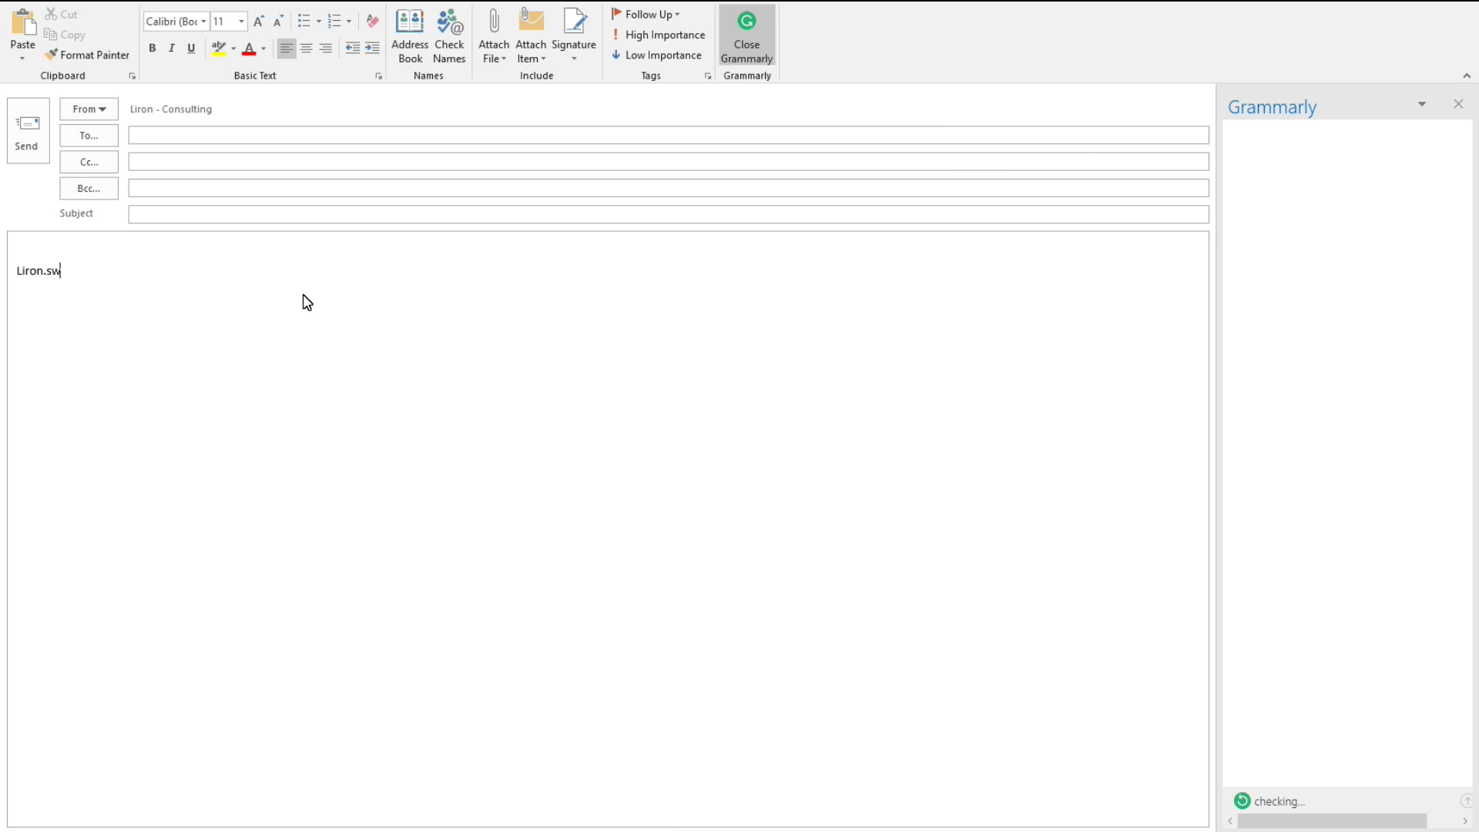
Step: List five dotted and capitalised variants of the Gmail address, then its +ToDo version, one per line
type("om")
key("Return")
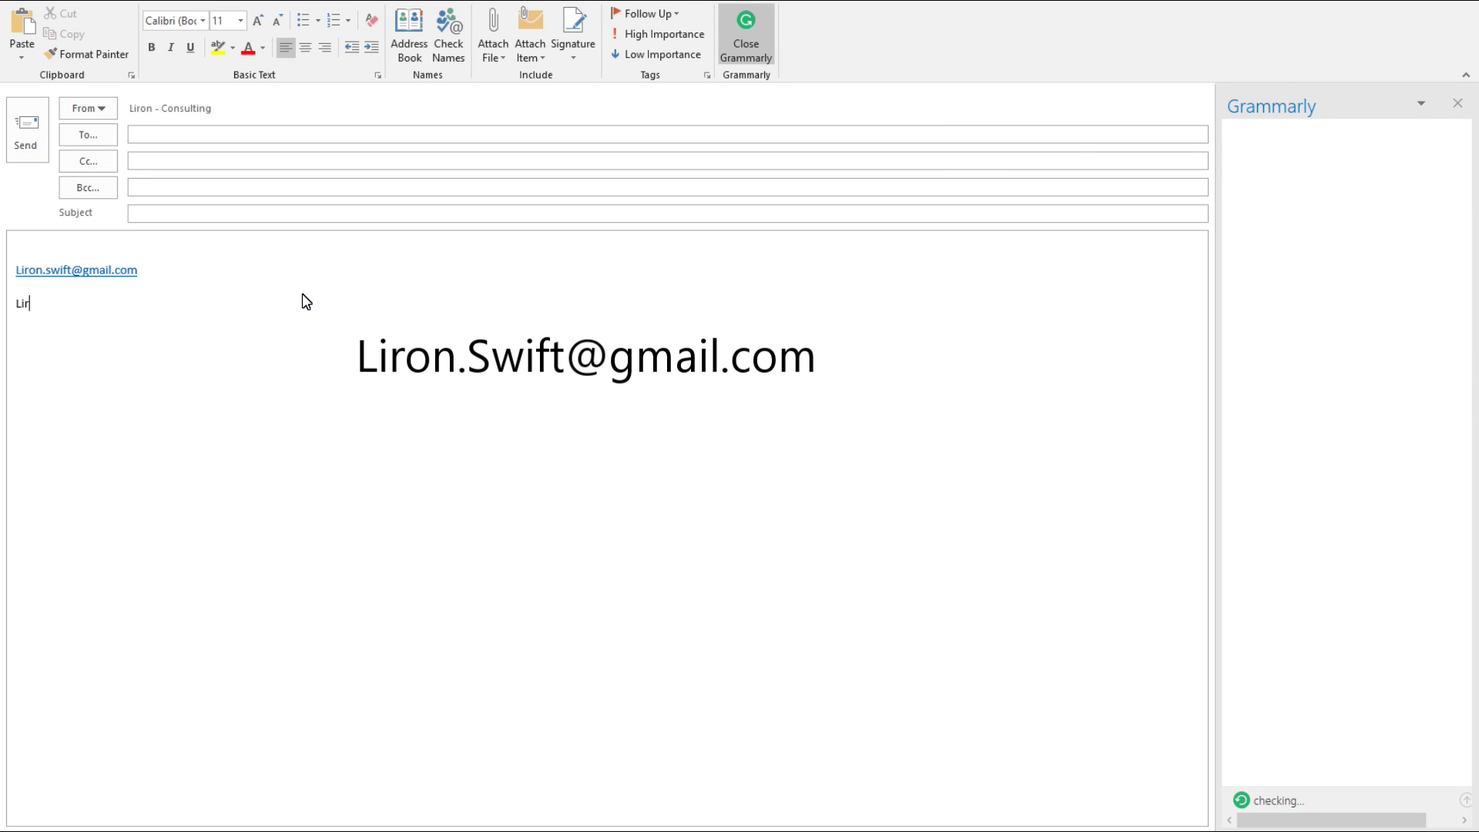
key("Return")
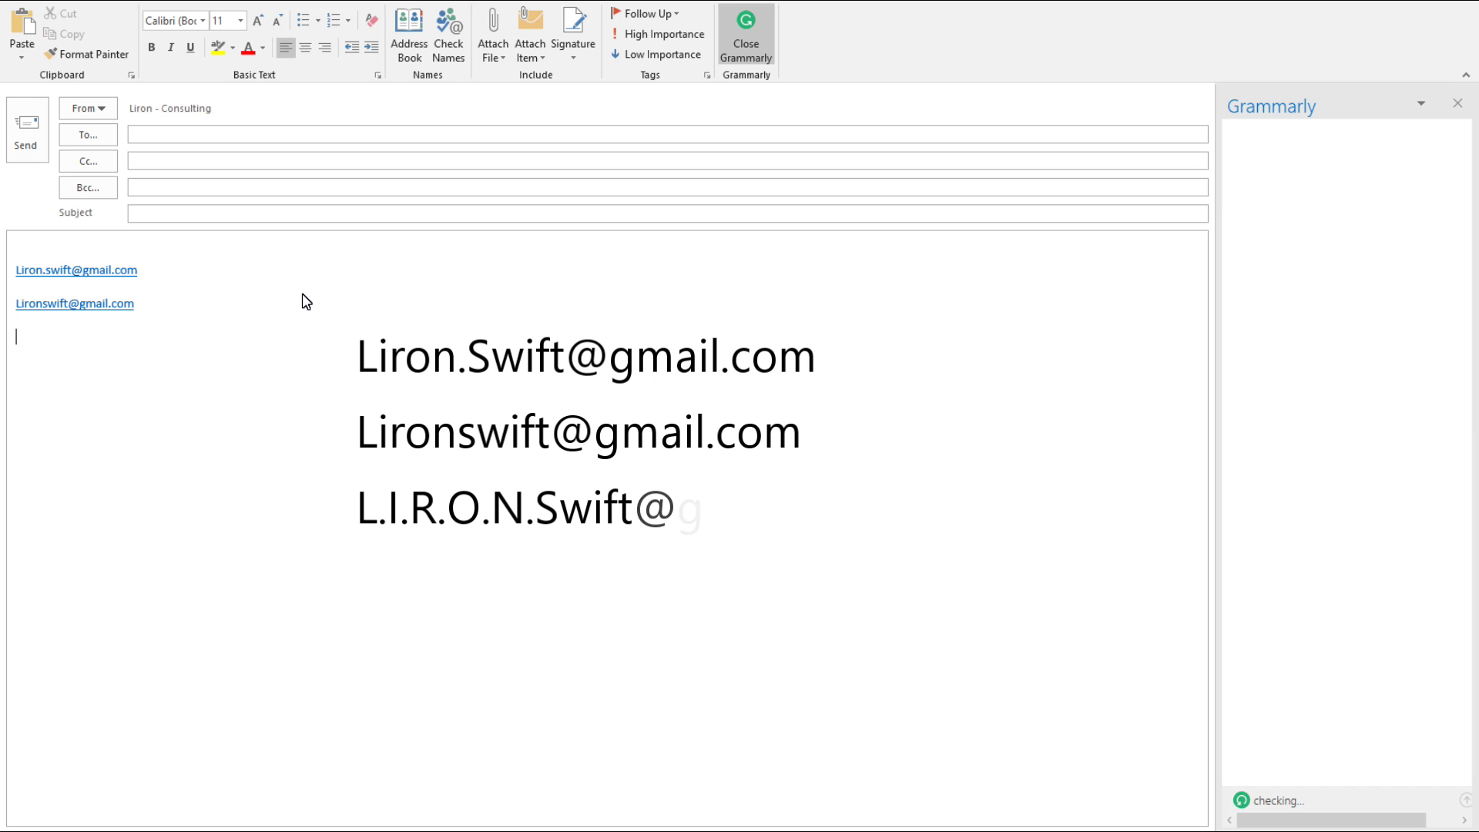
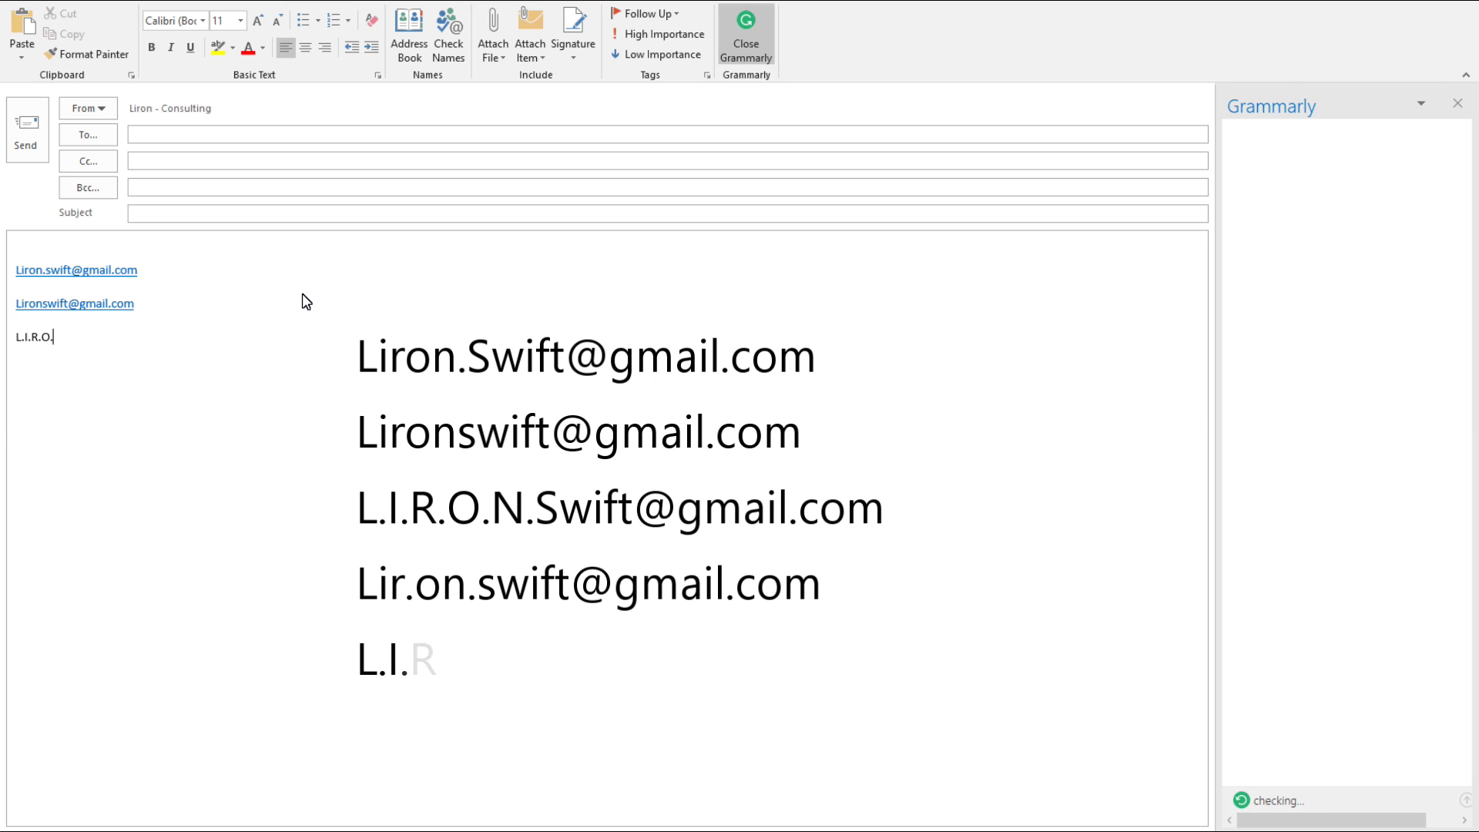
key("Return")
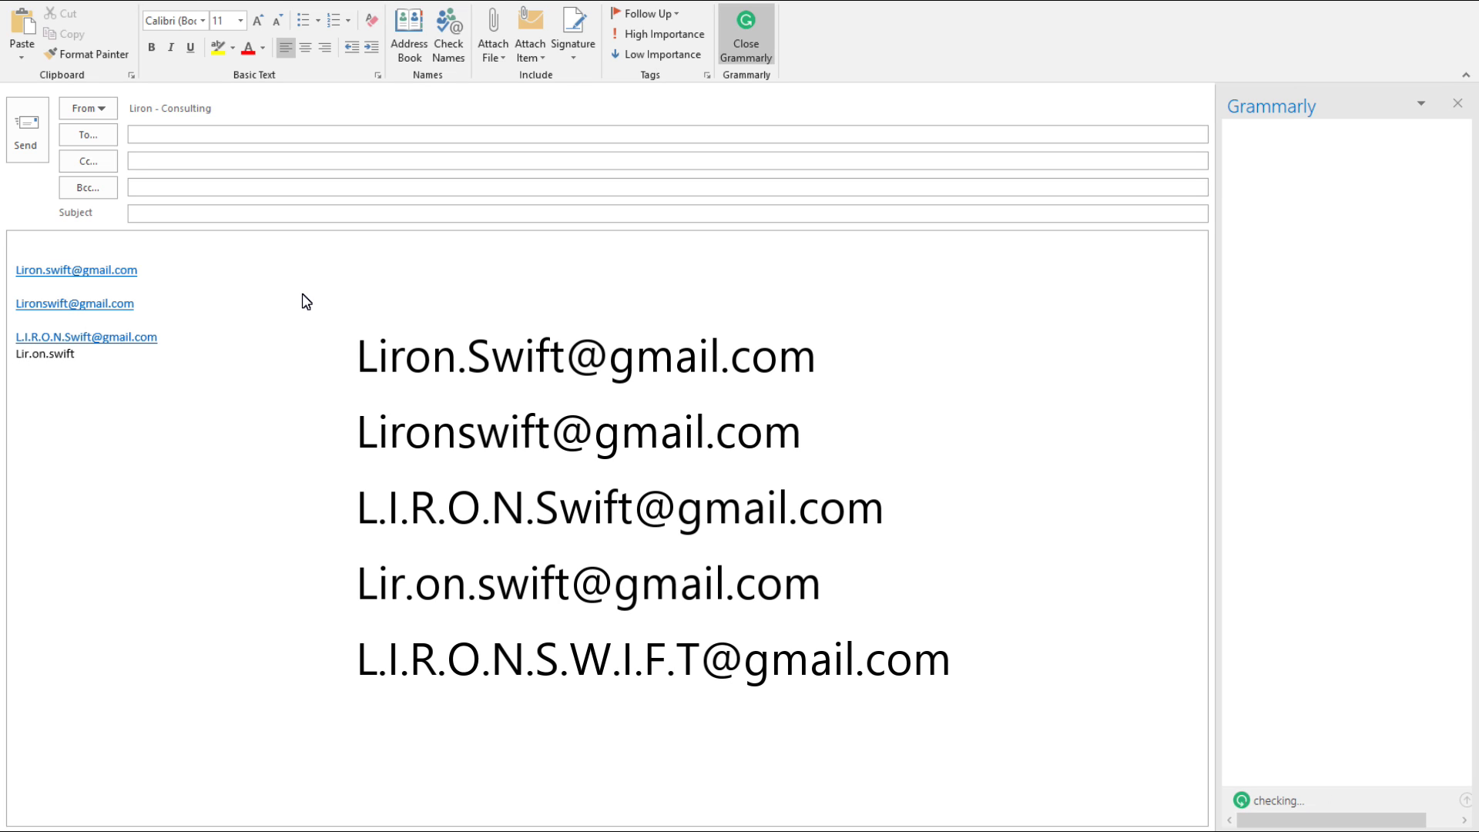
key("Return")
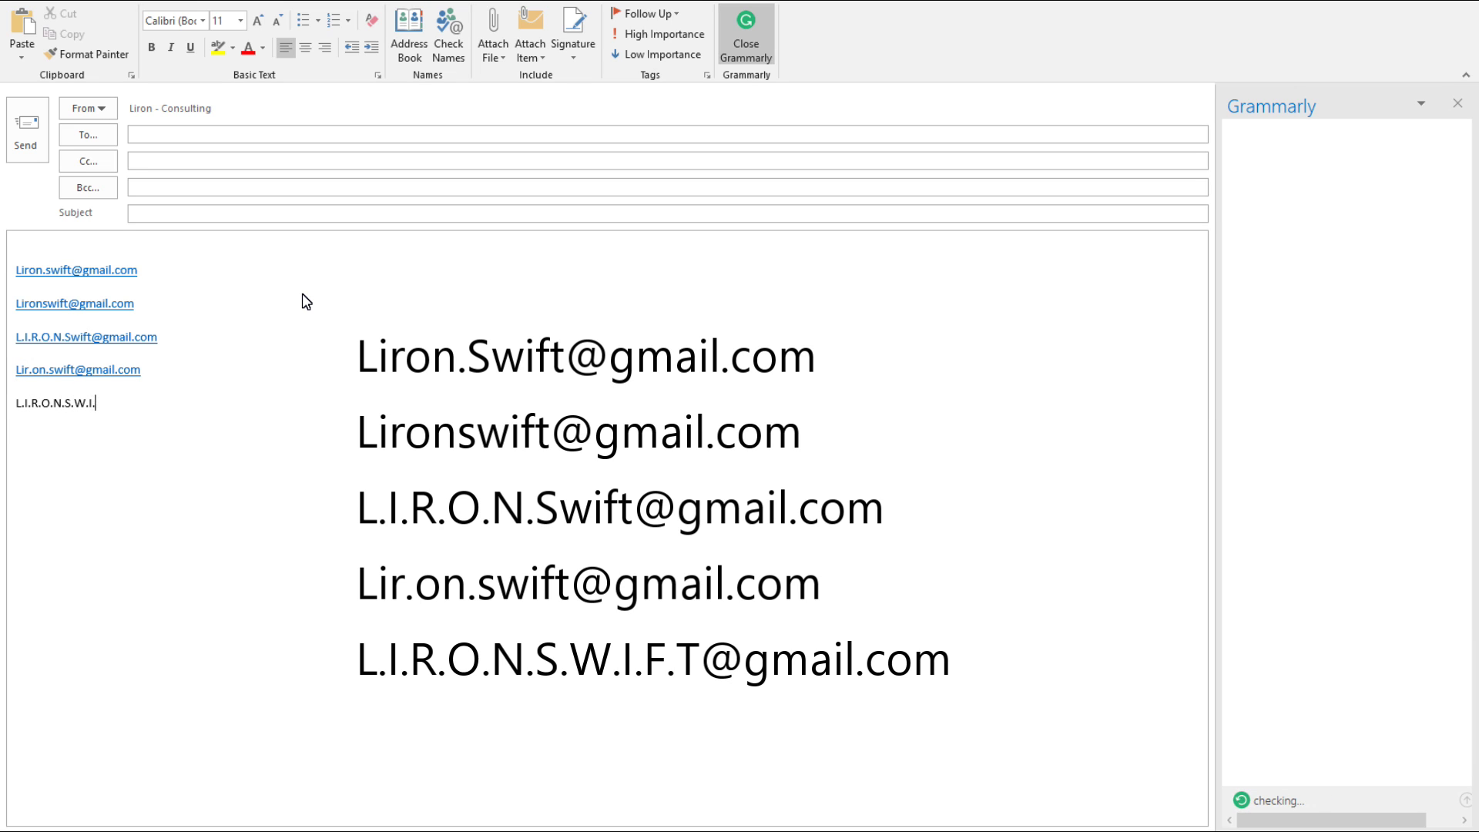
key("Return")
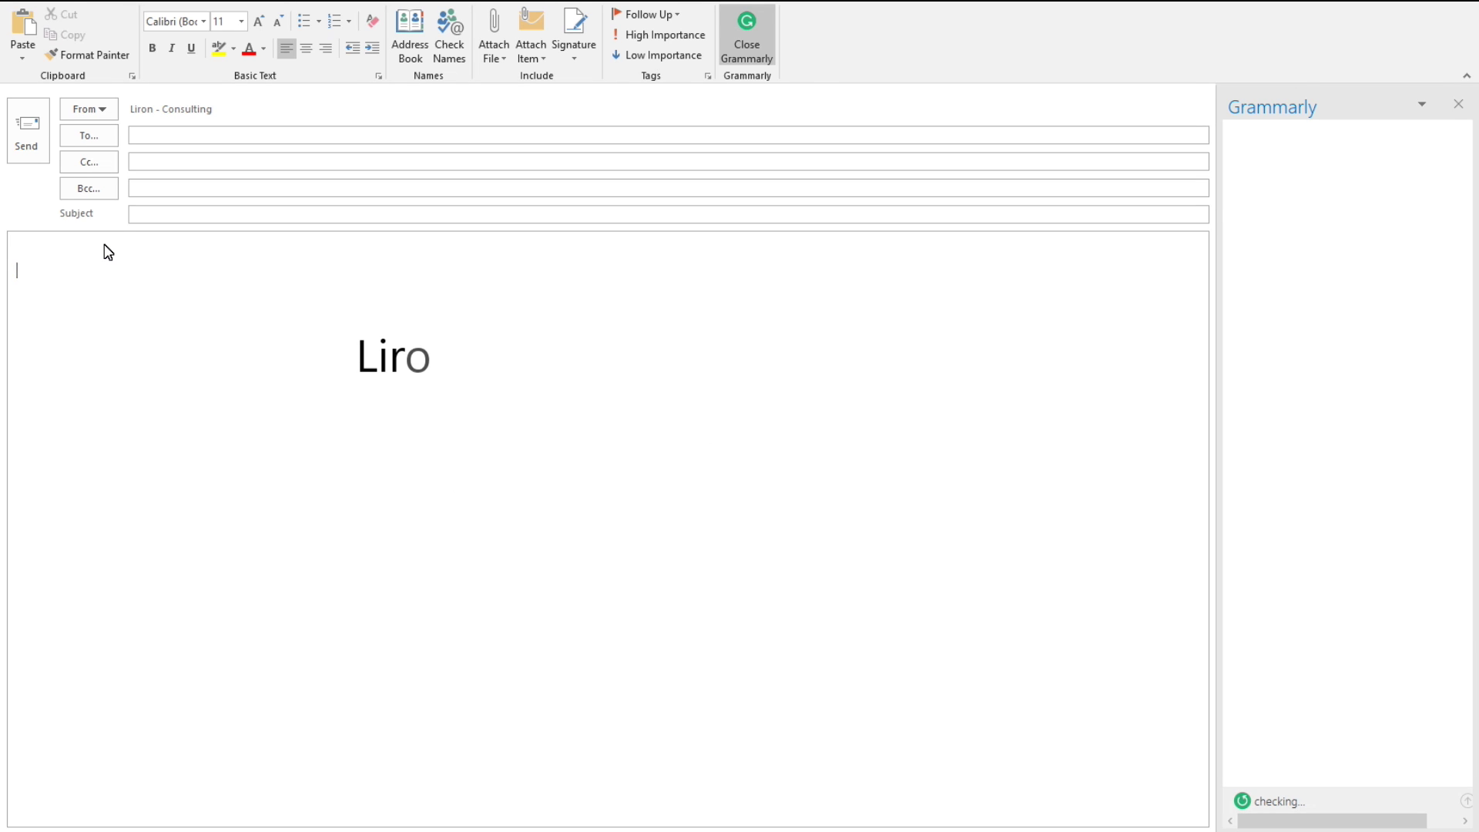
key("Return")
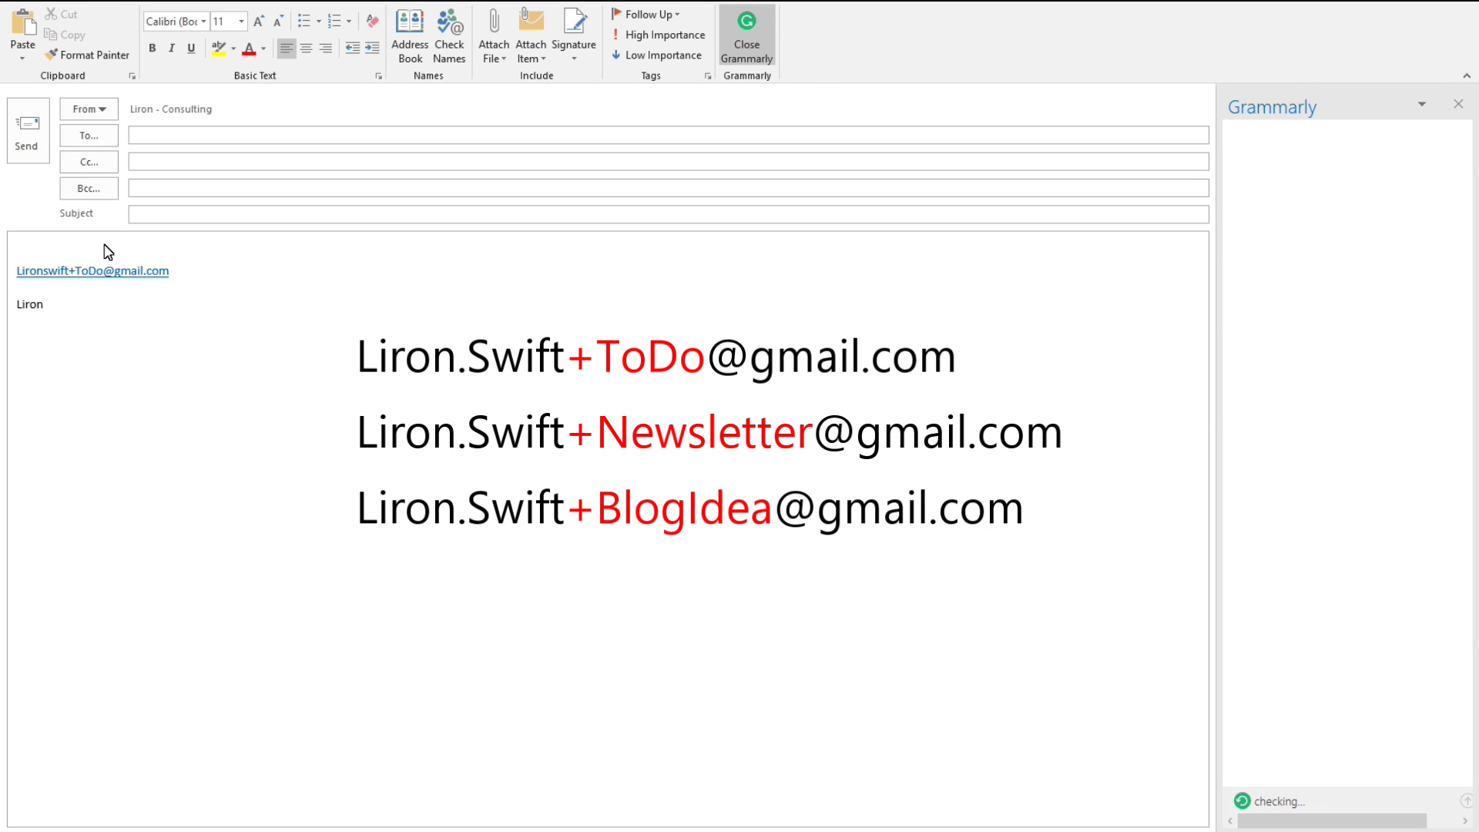
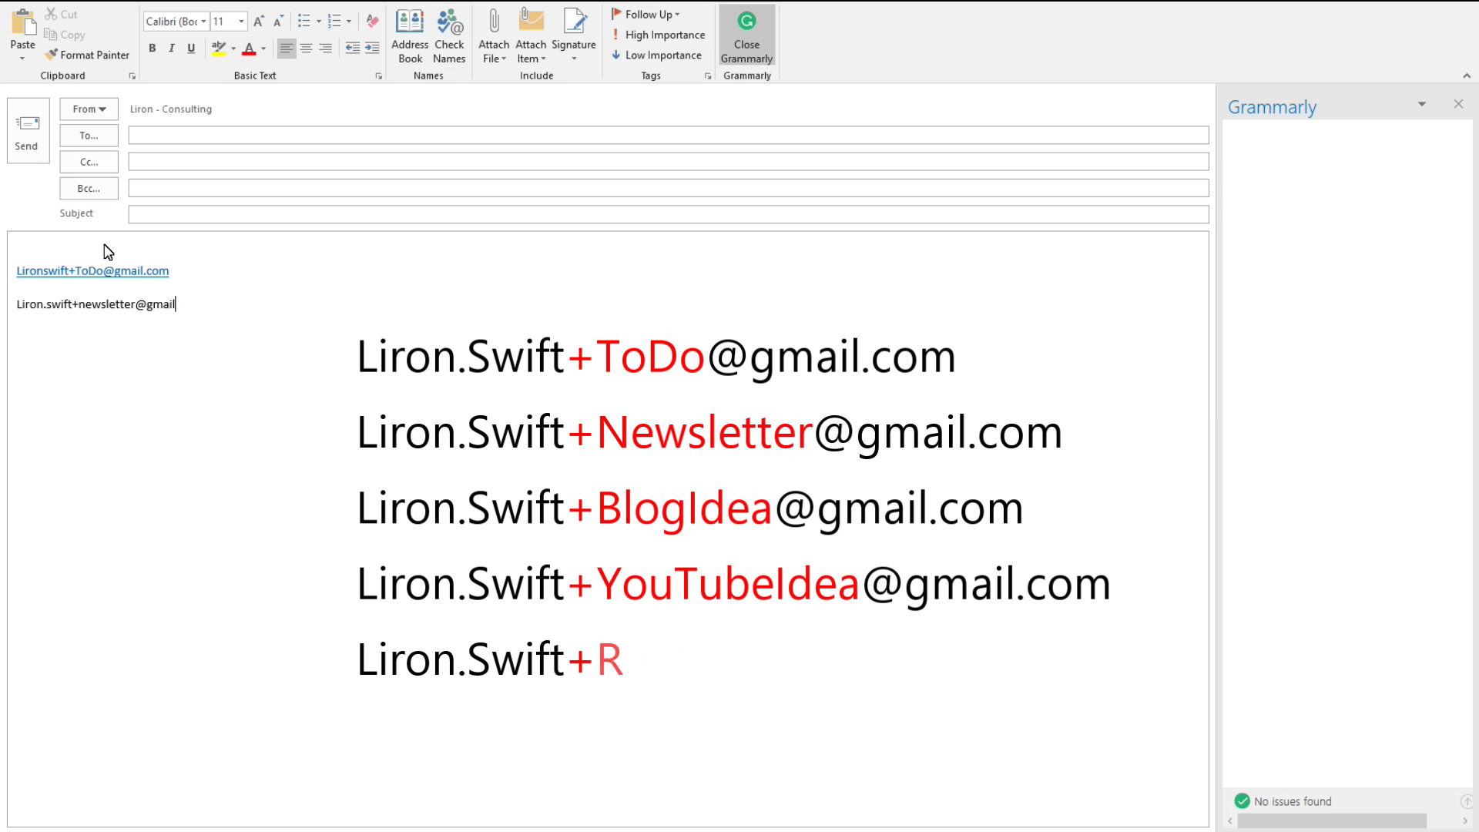
Step: Add the +newsletter, +BlogIdea, +YouTubeIdea and +Reminder tagged addresses, each on its own line
key("Return")
key("Return")
key("Return")
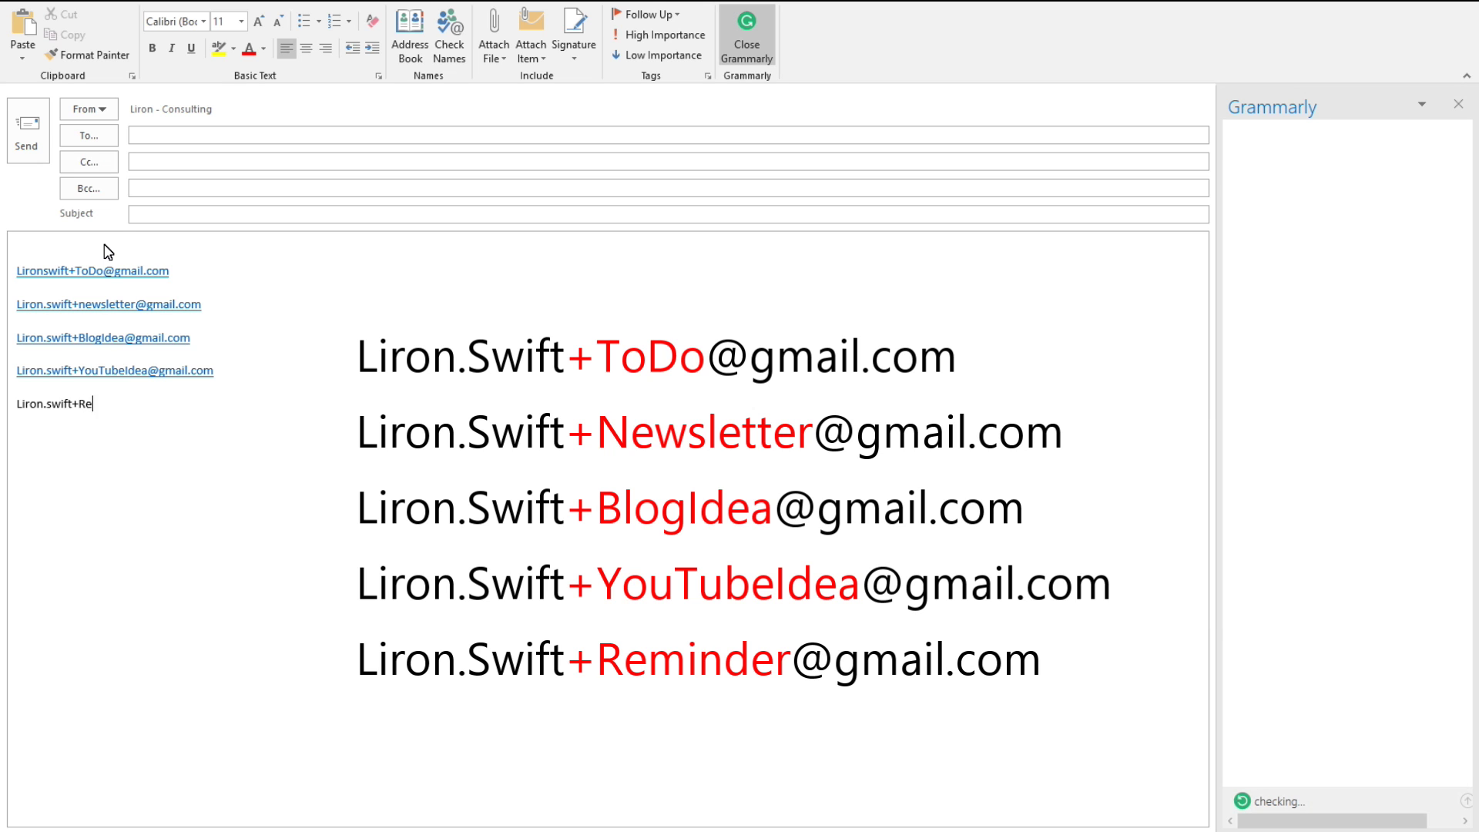
key("Return")
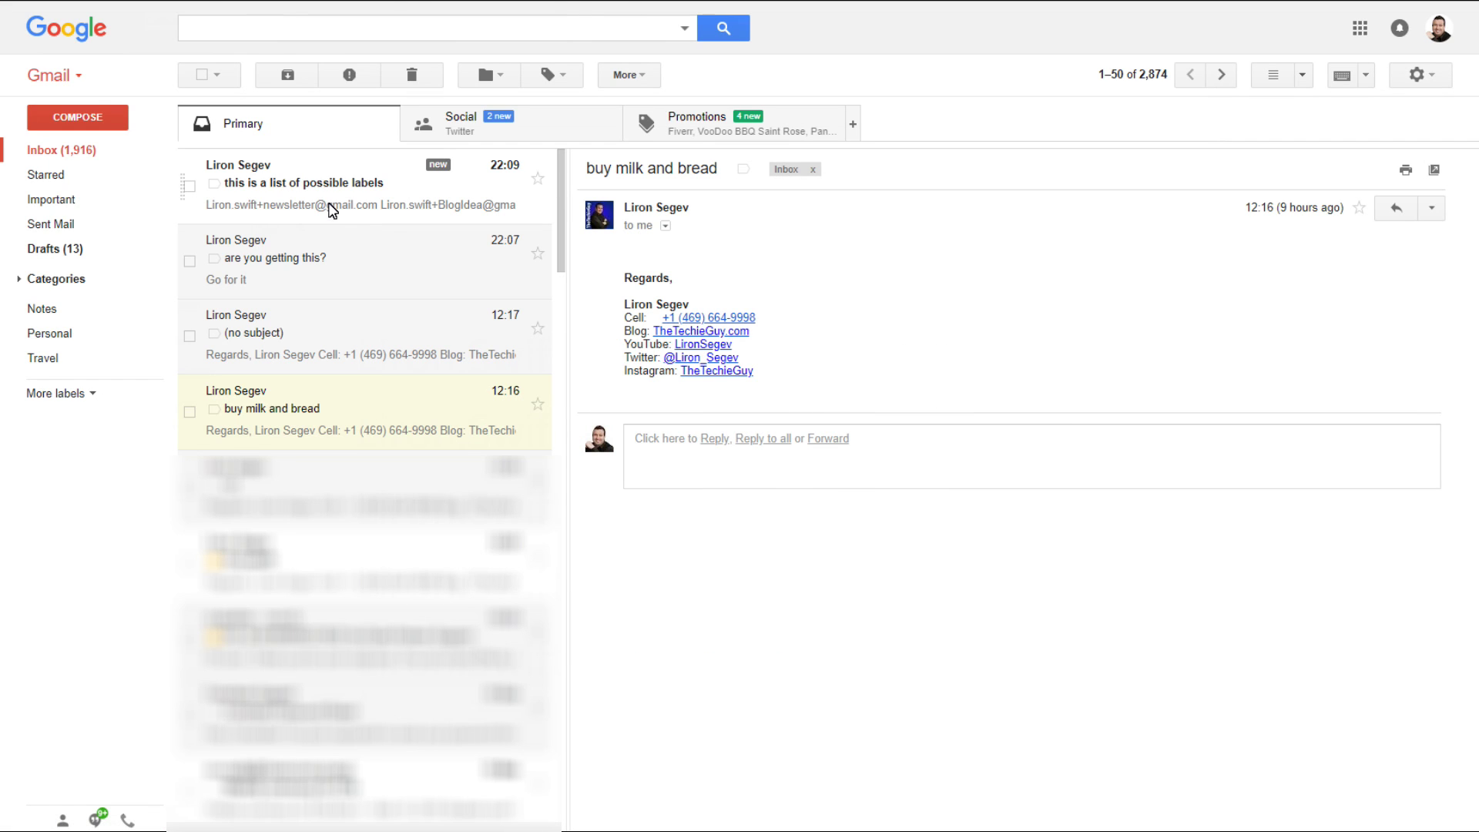
Step: Open 'this is a list of possible labels', confirm it went to the +ToDo address, and select it
left_click(332, 206)
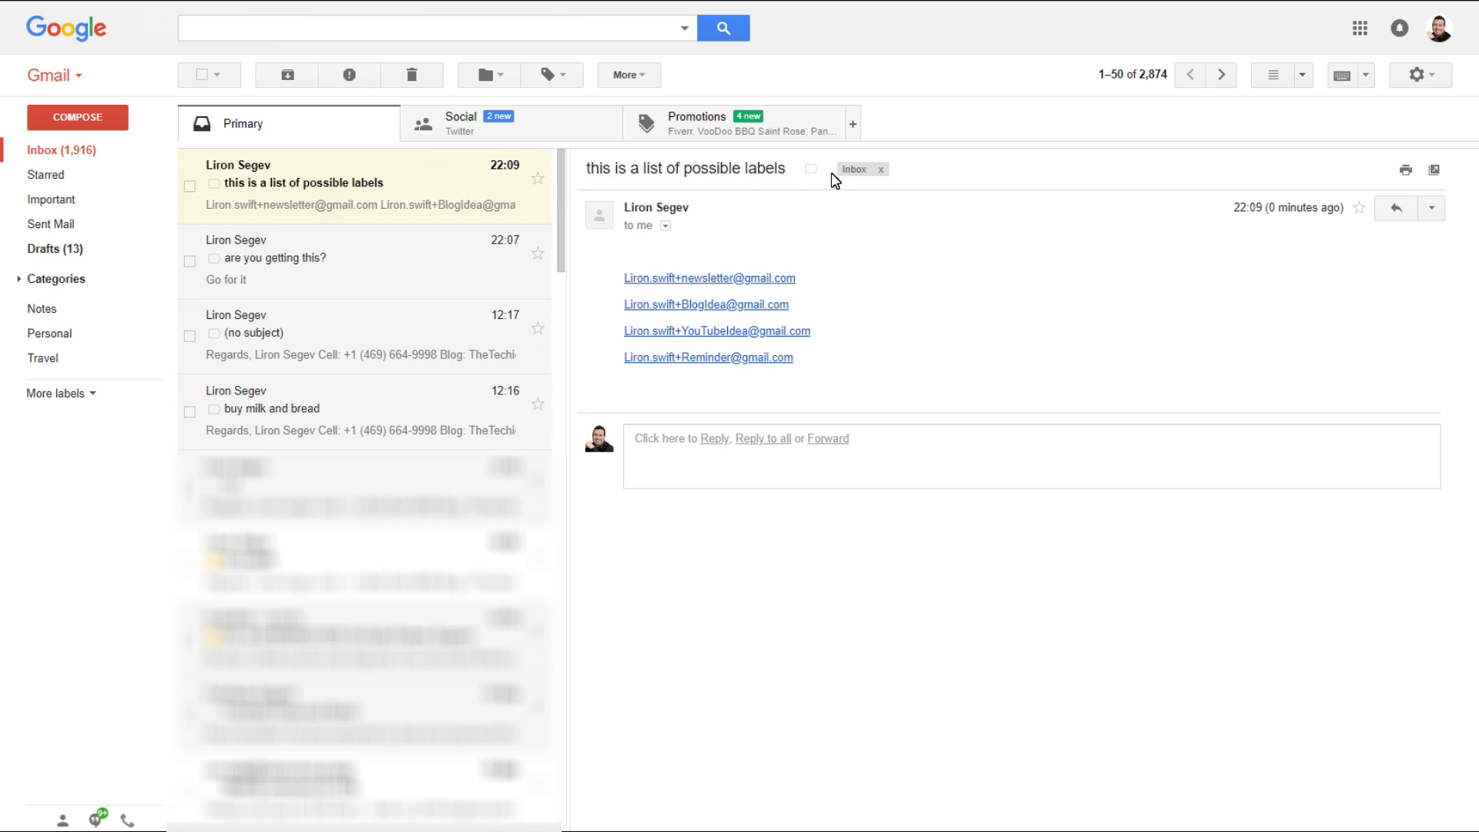
left_click(666, 225)
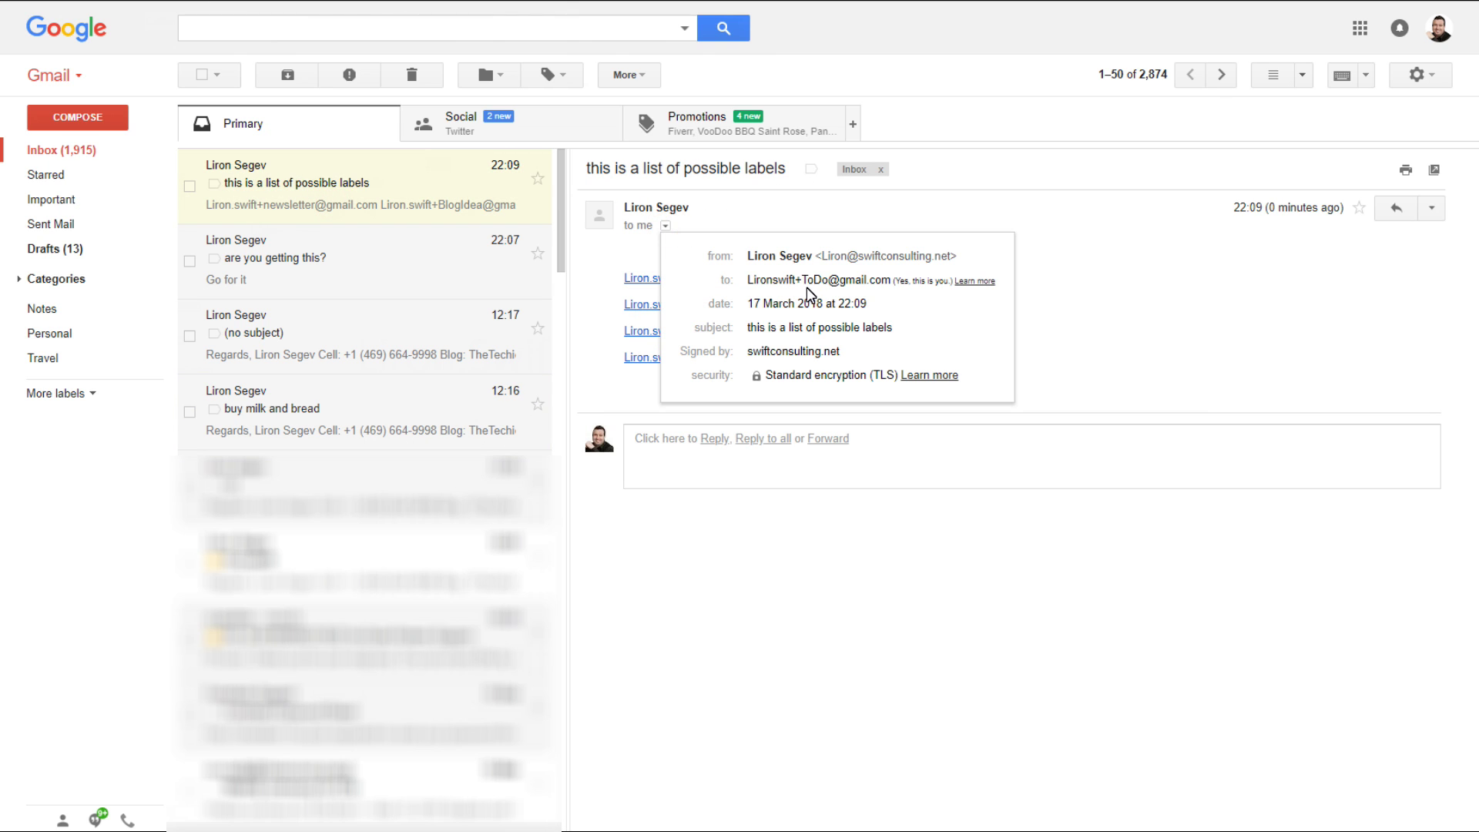
left_click_drag(796, 281, 830, 285)
left_click(967, 200)
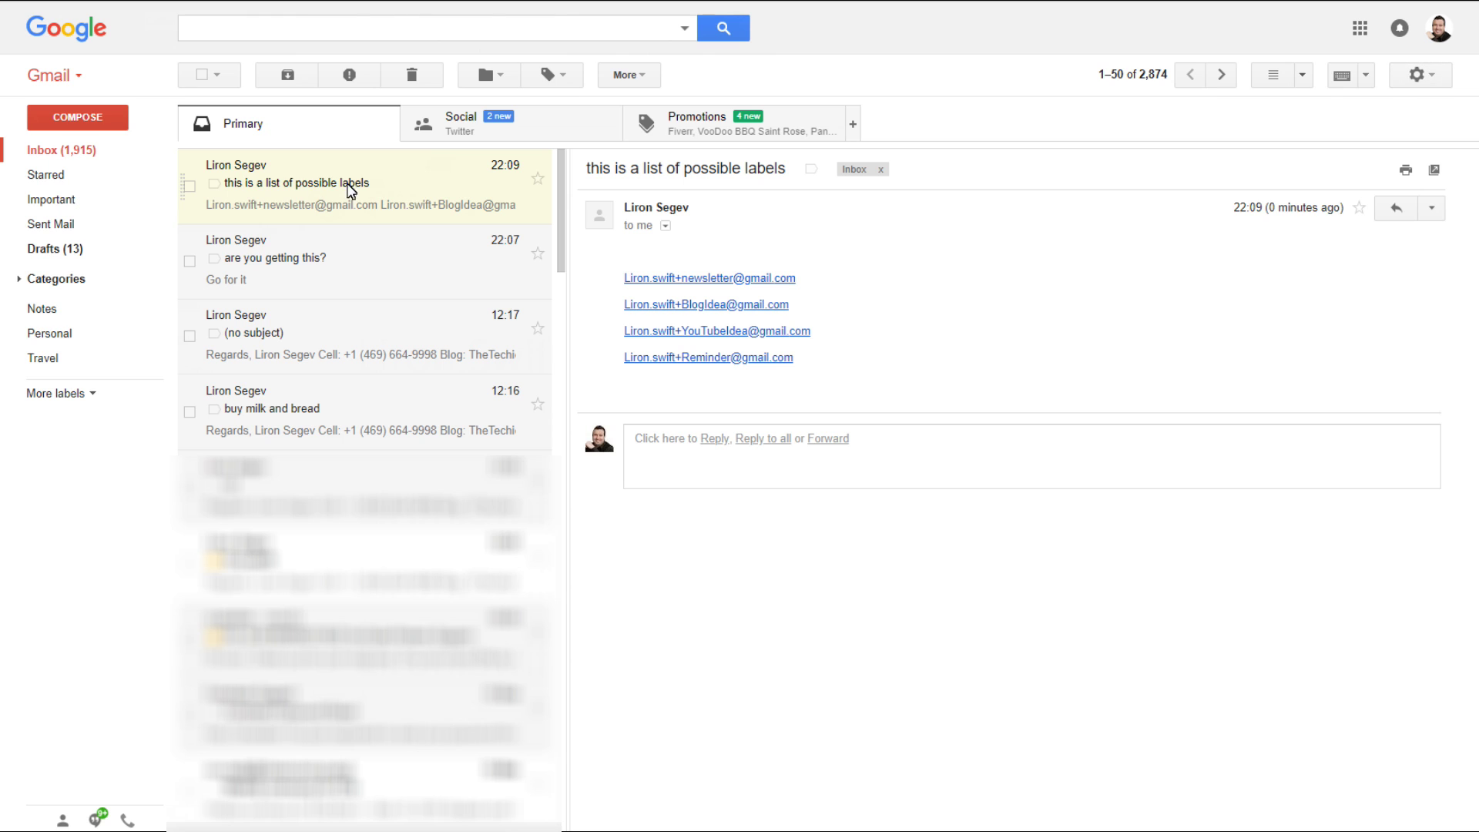
left_click(190, 186)
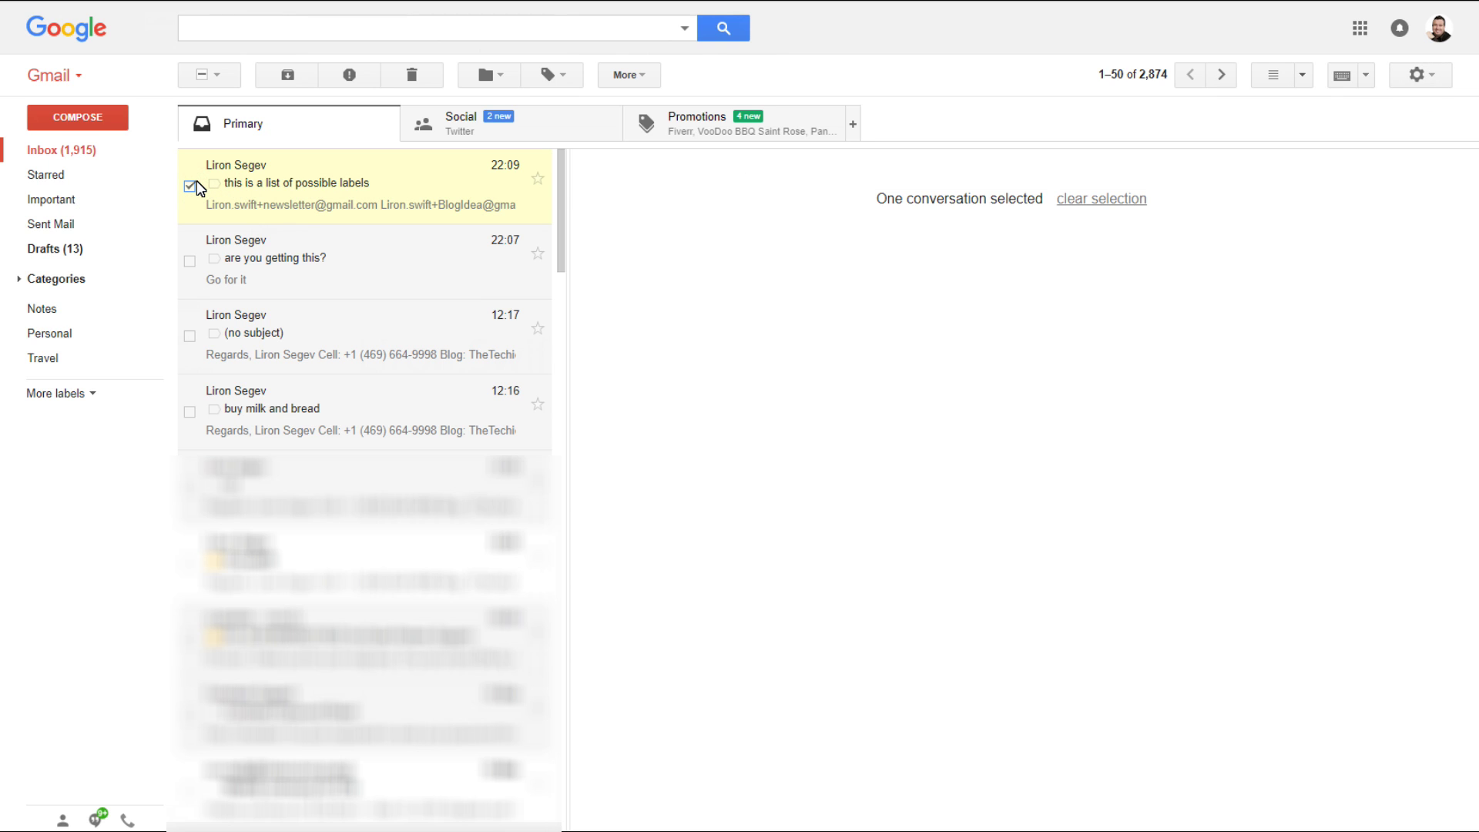
Step: Create a filter from this conversation, replacing the From criterion with To: +ToDo
left_click(652, 76)
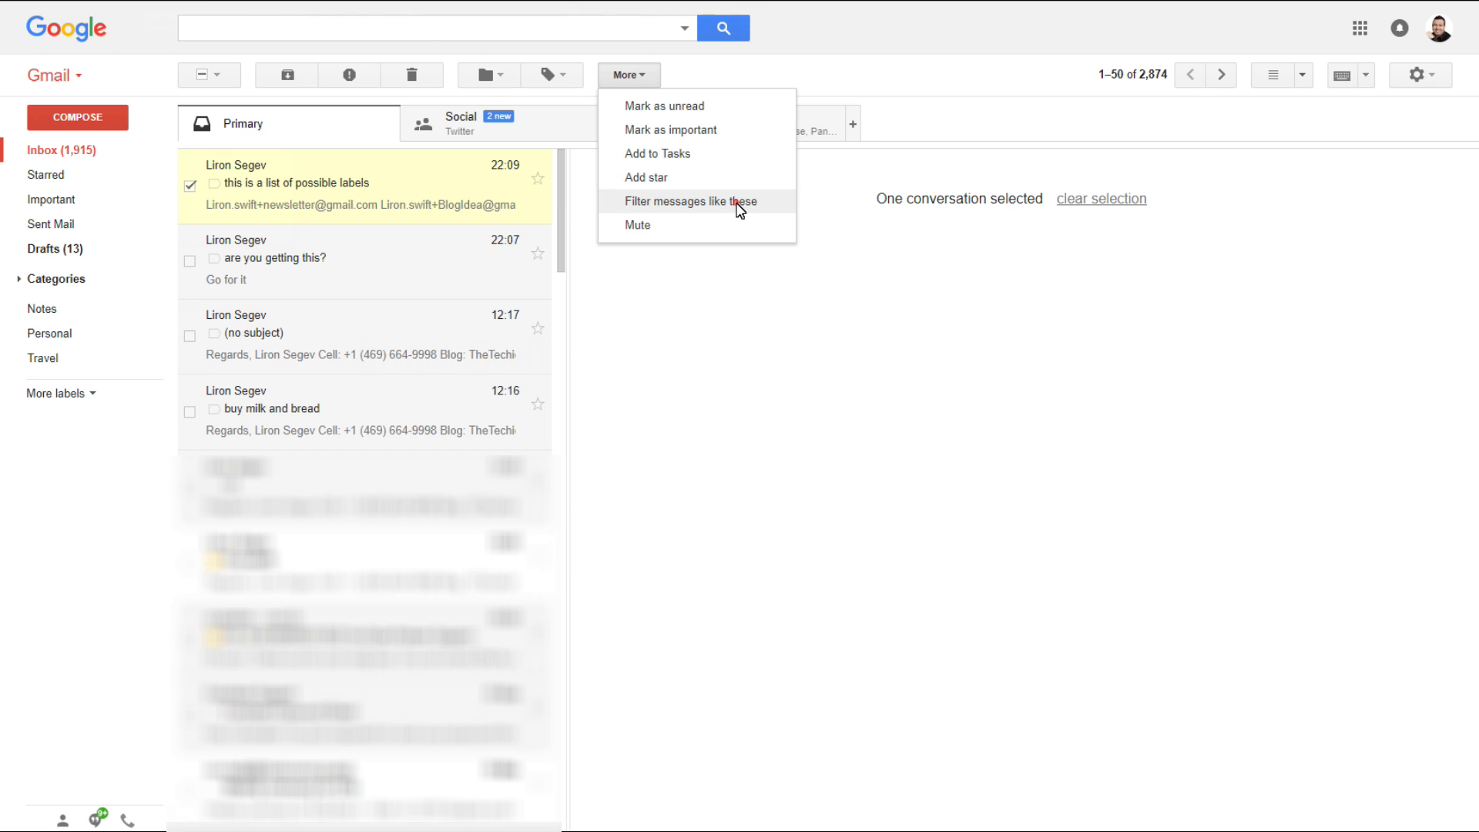
left_click(738, 205)
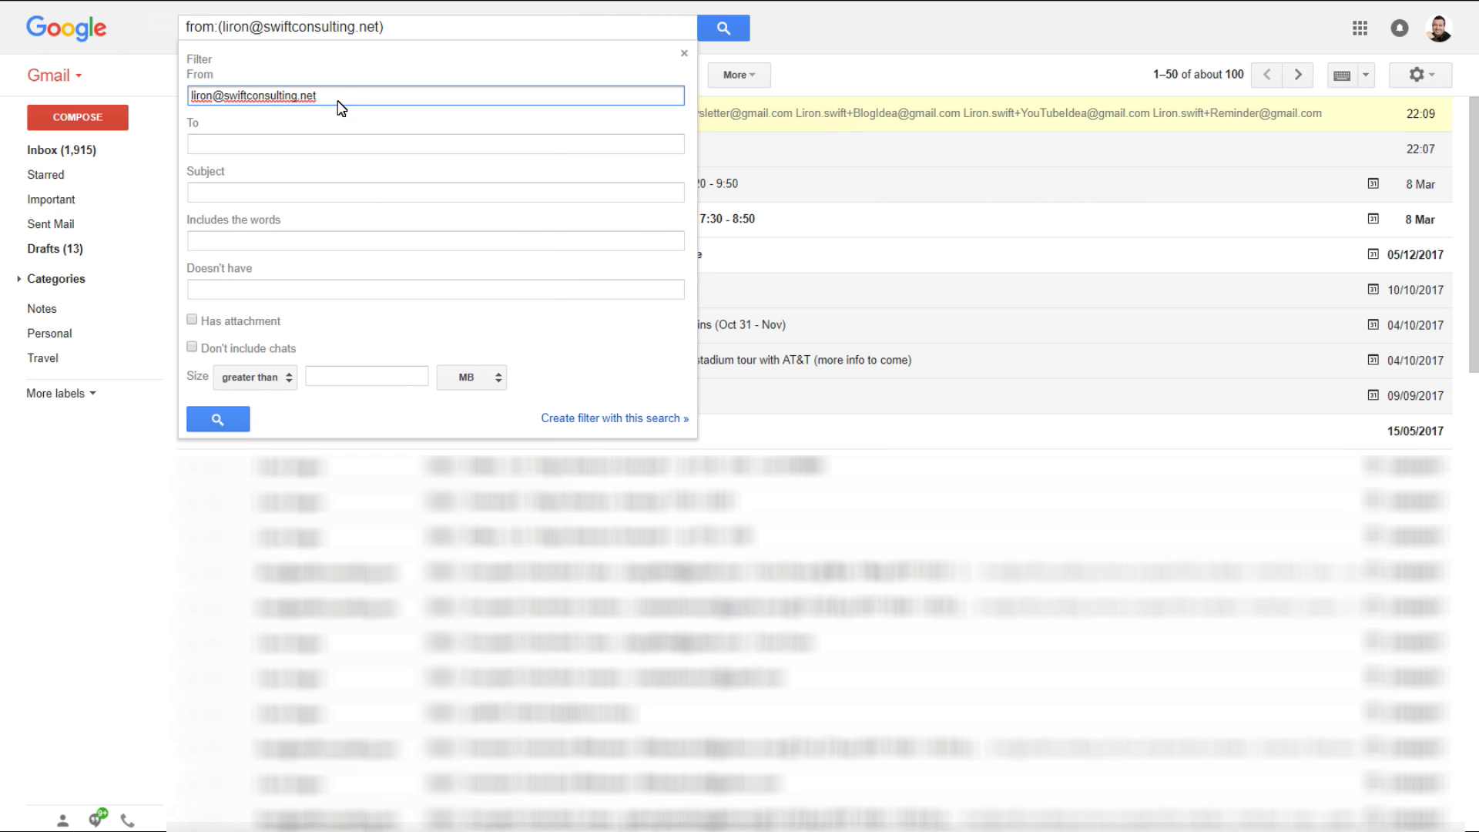
triple_click(335, 98)
key("BackSpace")
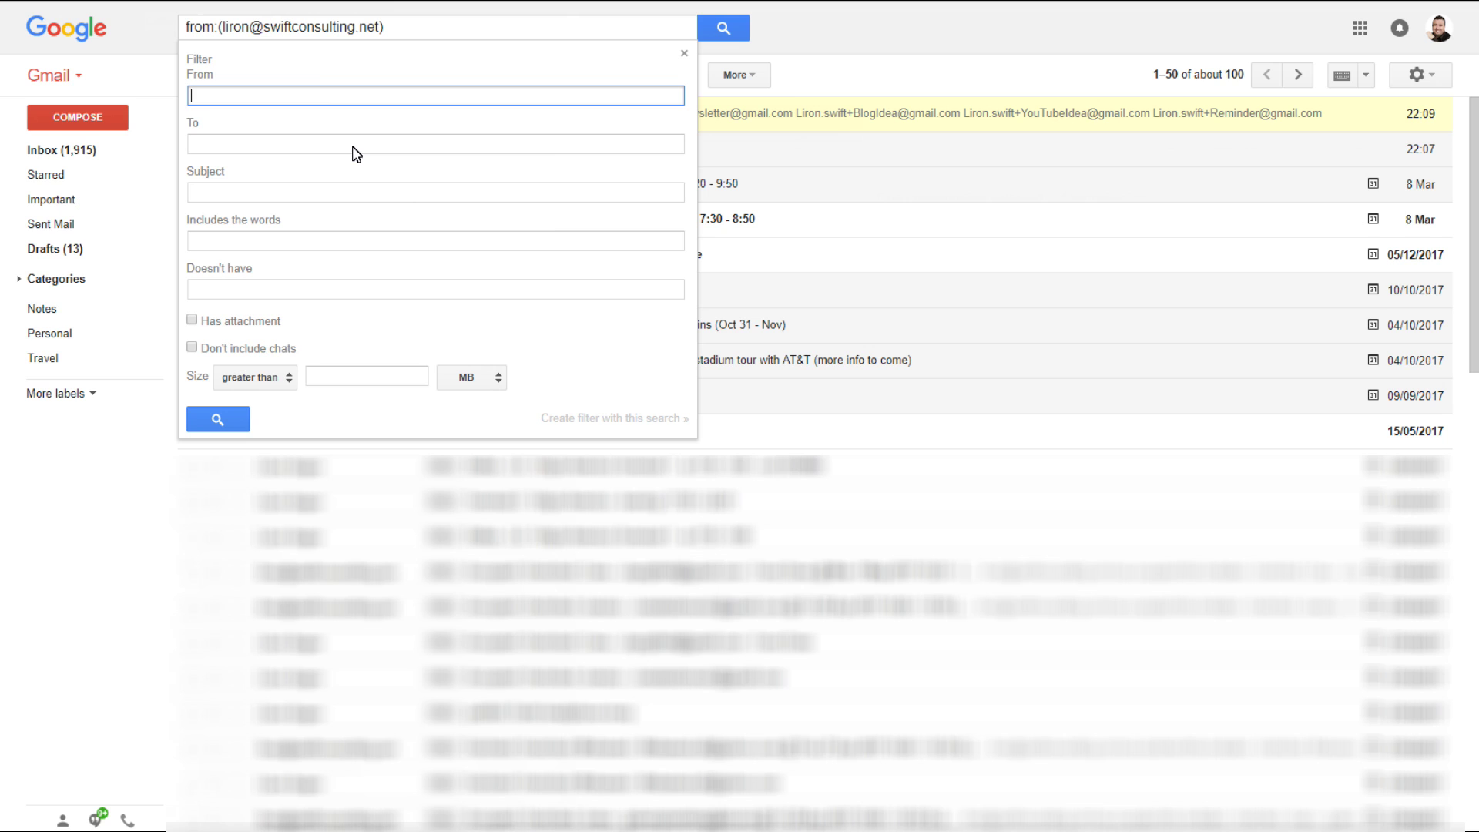
left_click(270, 151)
type("+ToDo")
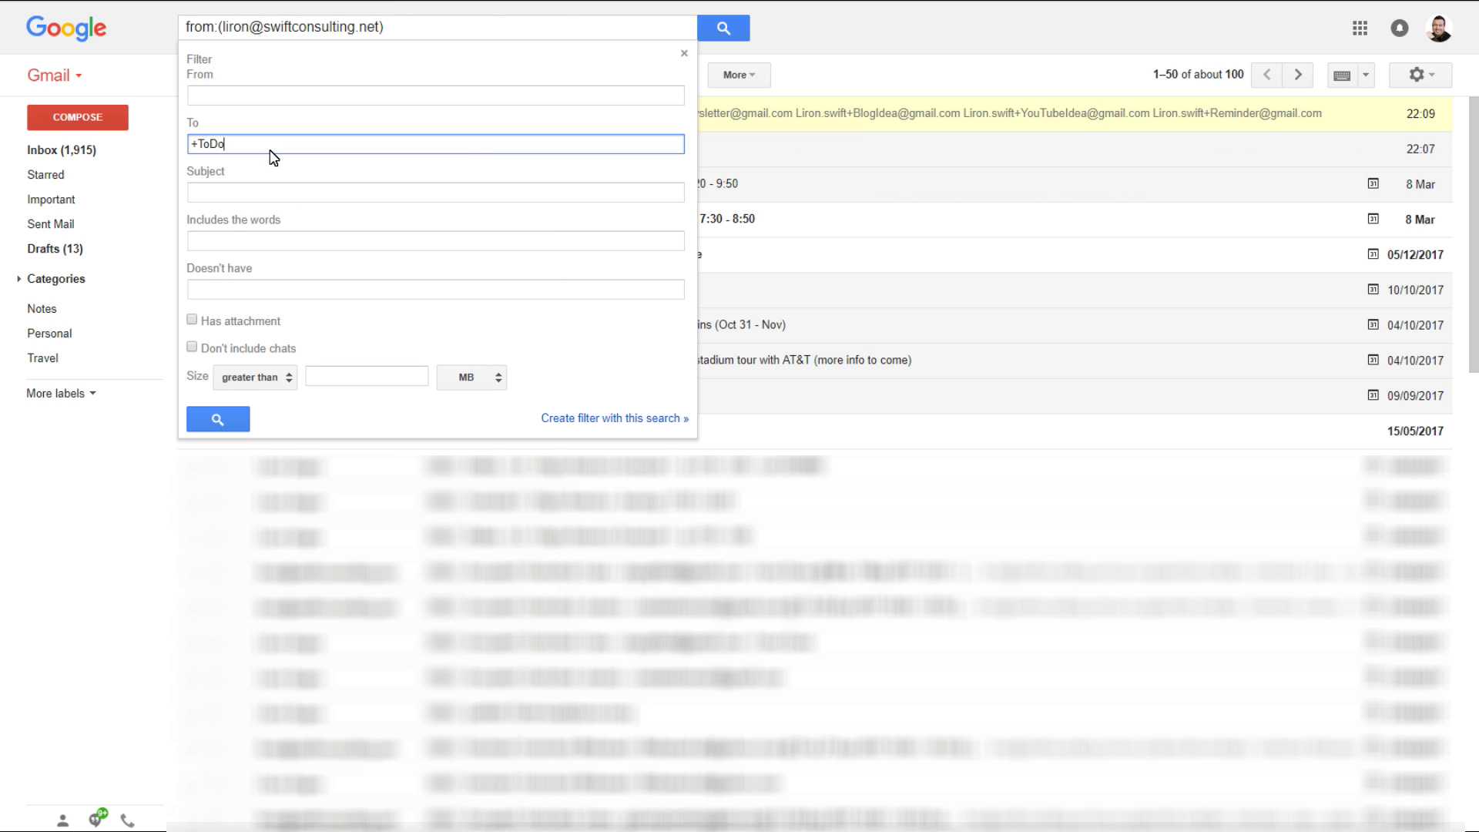
key("Tab")
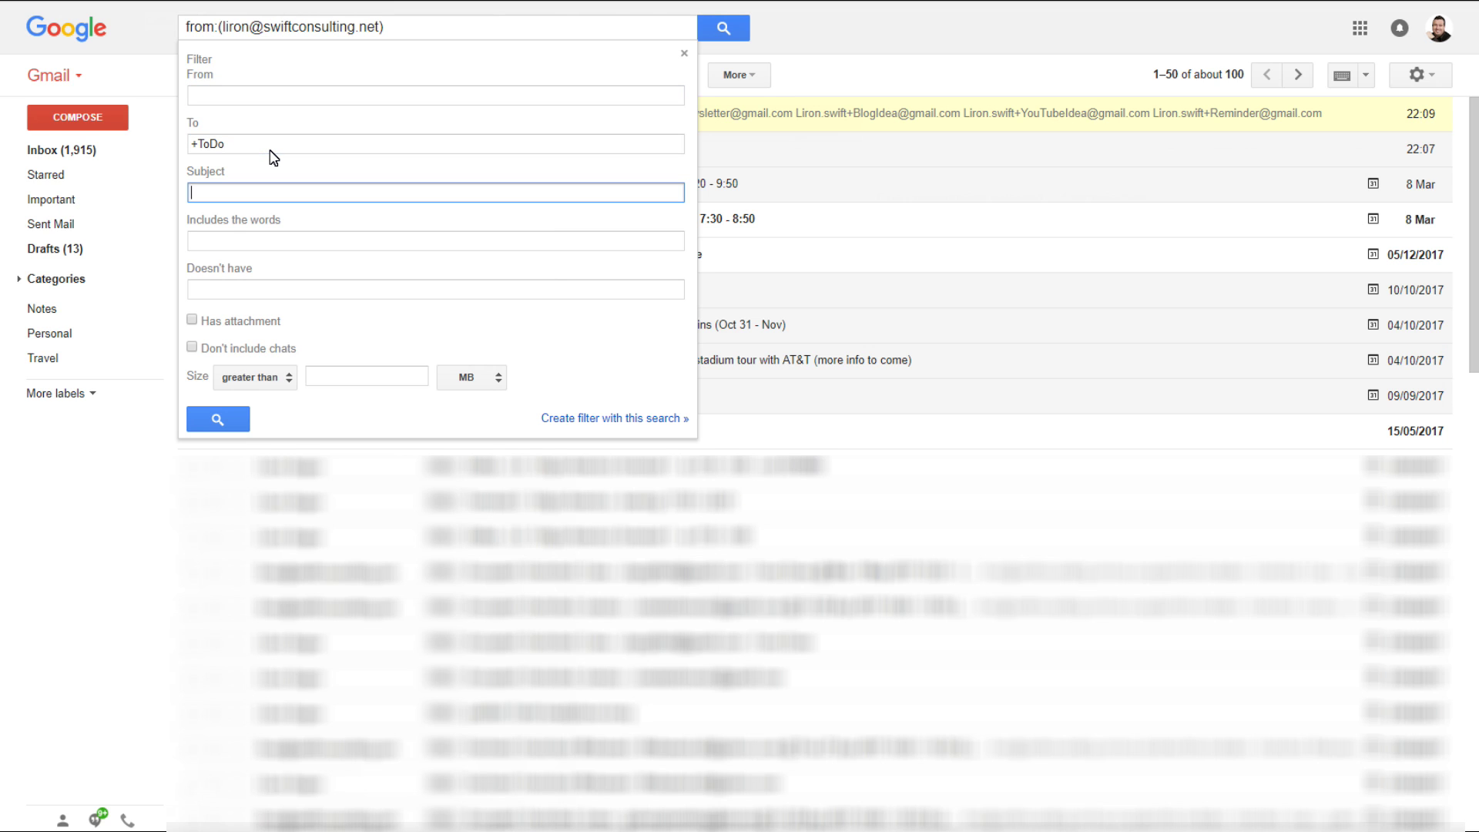
key("Tab")
key("Tab")
Step: Make the +ToDo filter never send matches to Spam and categorise them as Personal
key("Return")
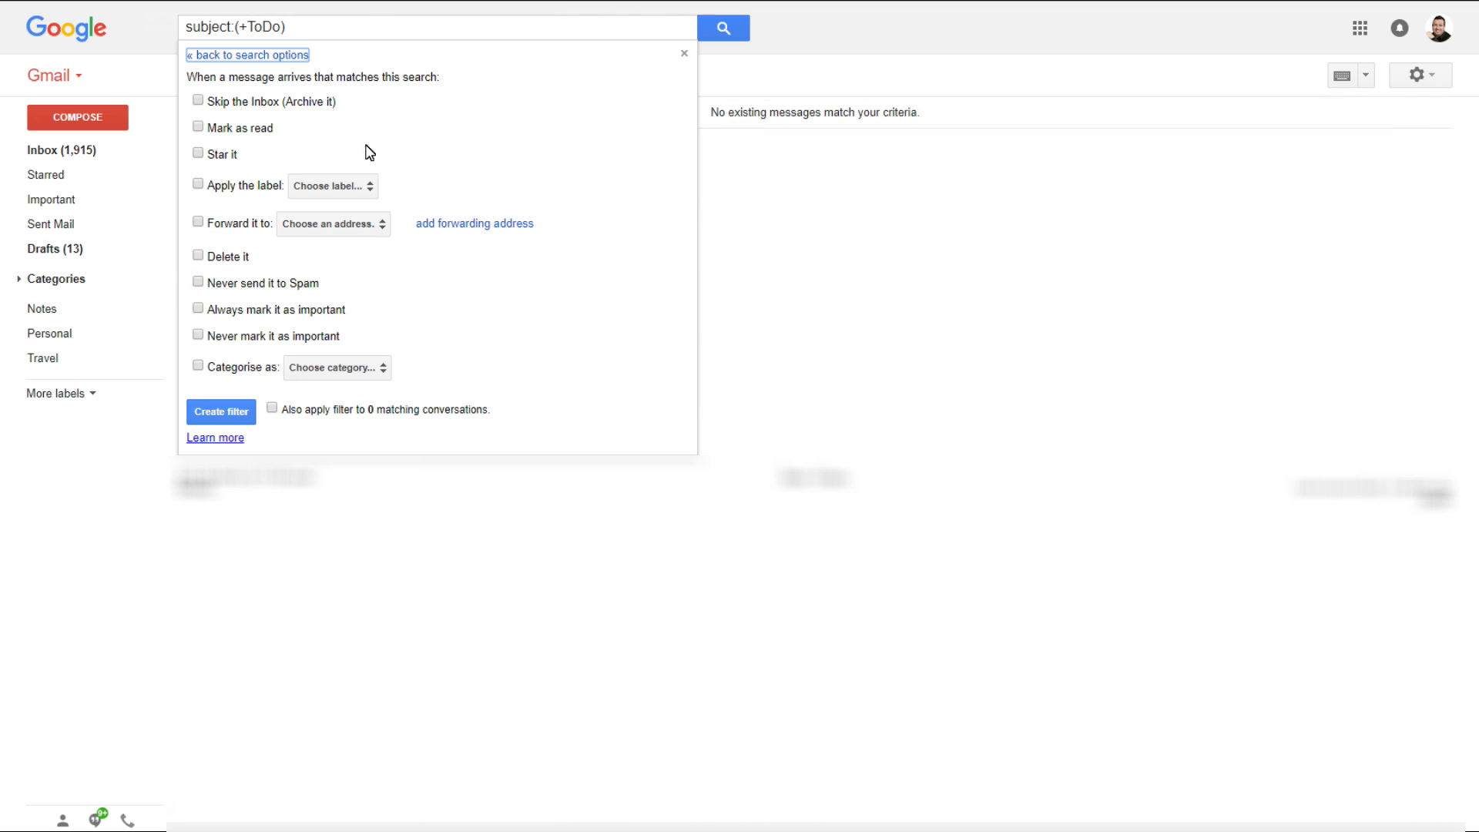
left_click(199, 282)
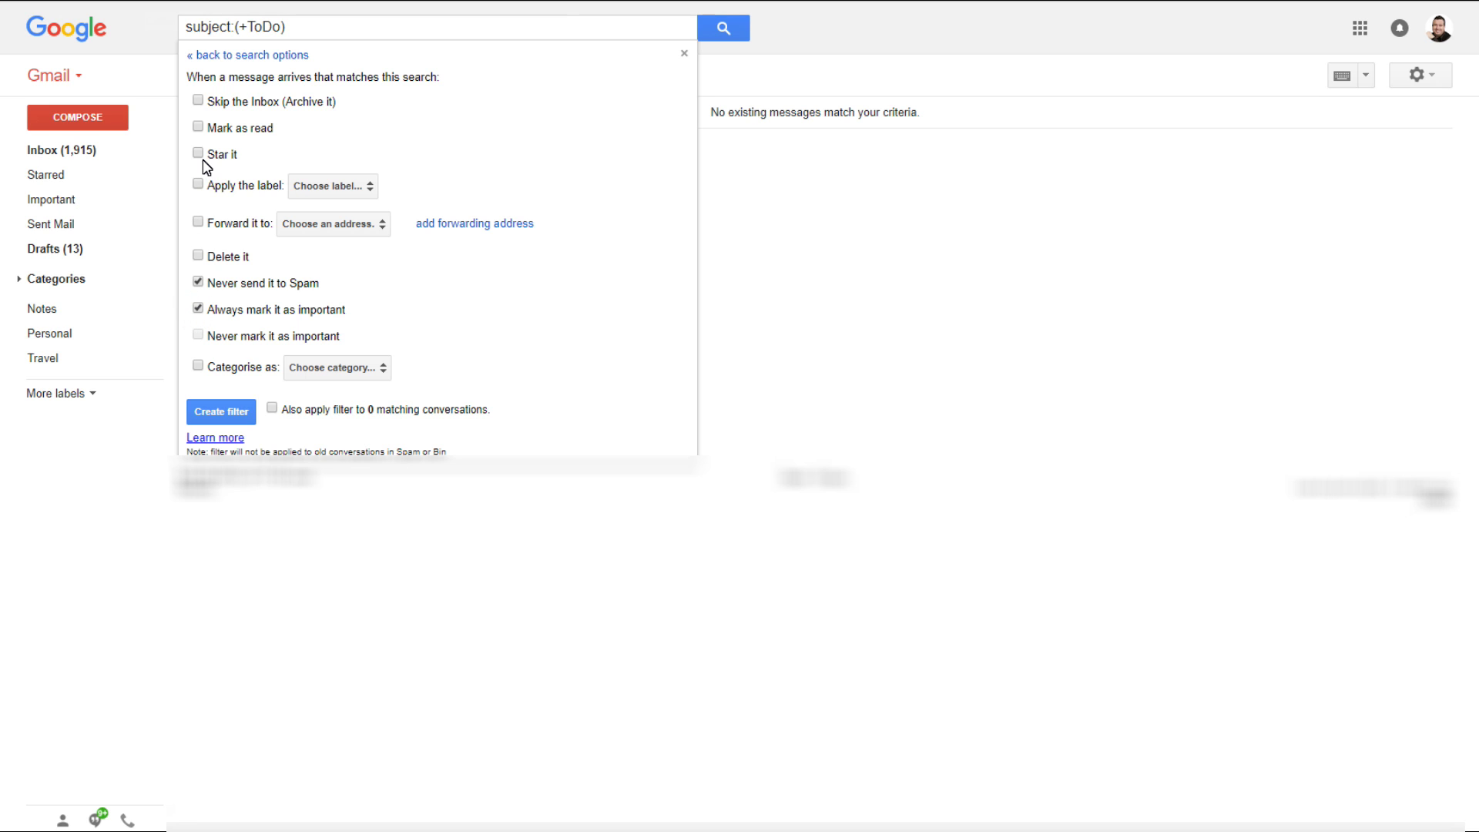
left_click(199, 366)
left_click(351, 370)
left_click(367, 399)
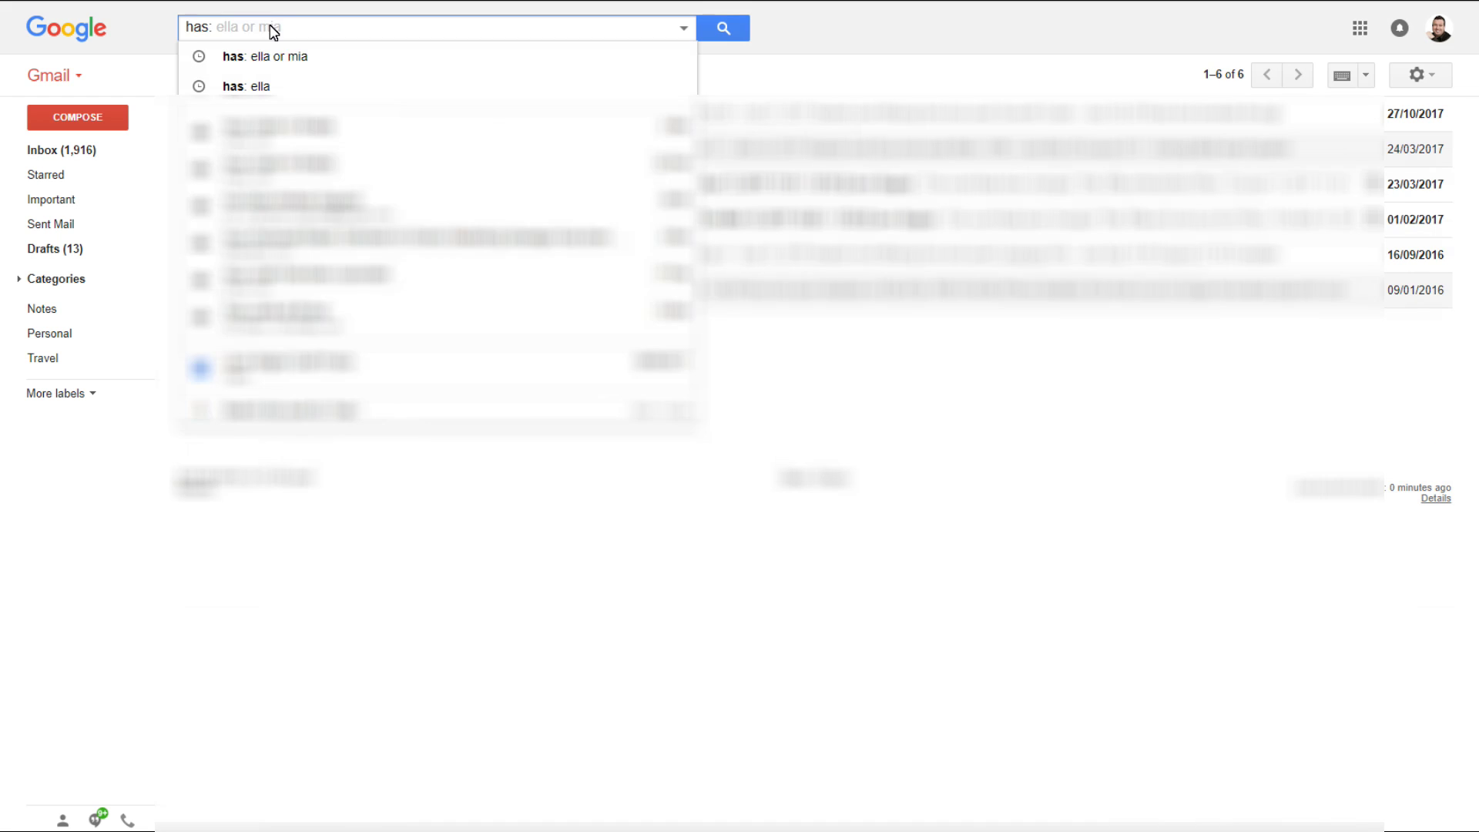
Step: Search for youtube mail, then refine the search to exclude subscribe messages
type("youtube")
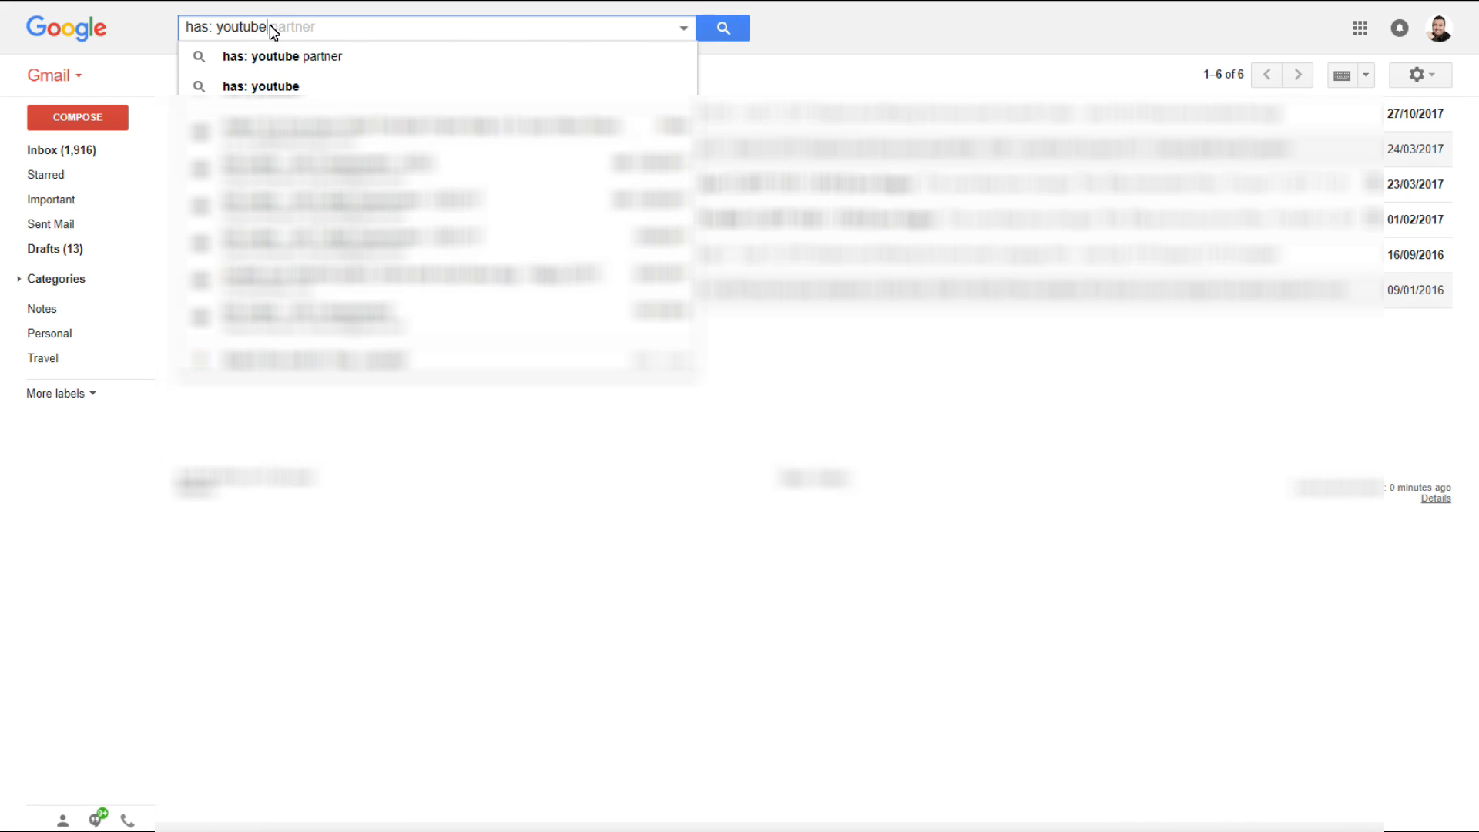
left_click(254, 86)
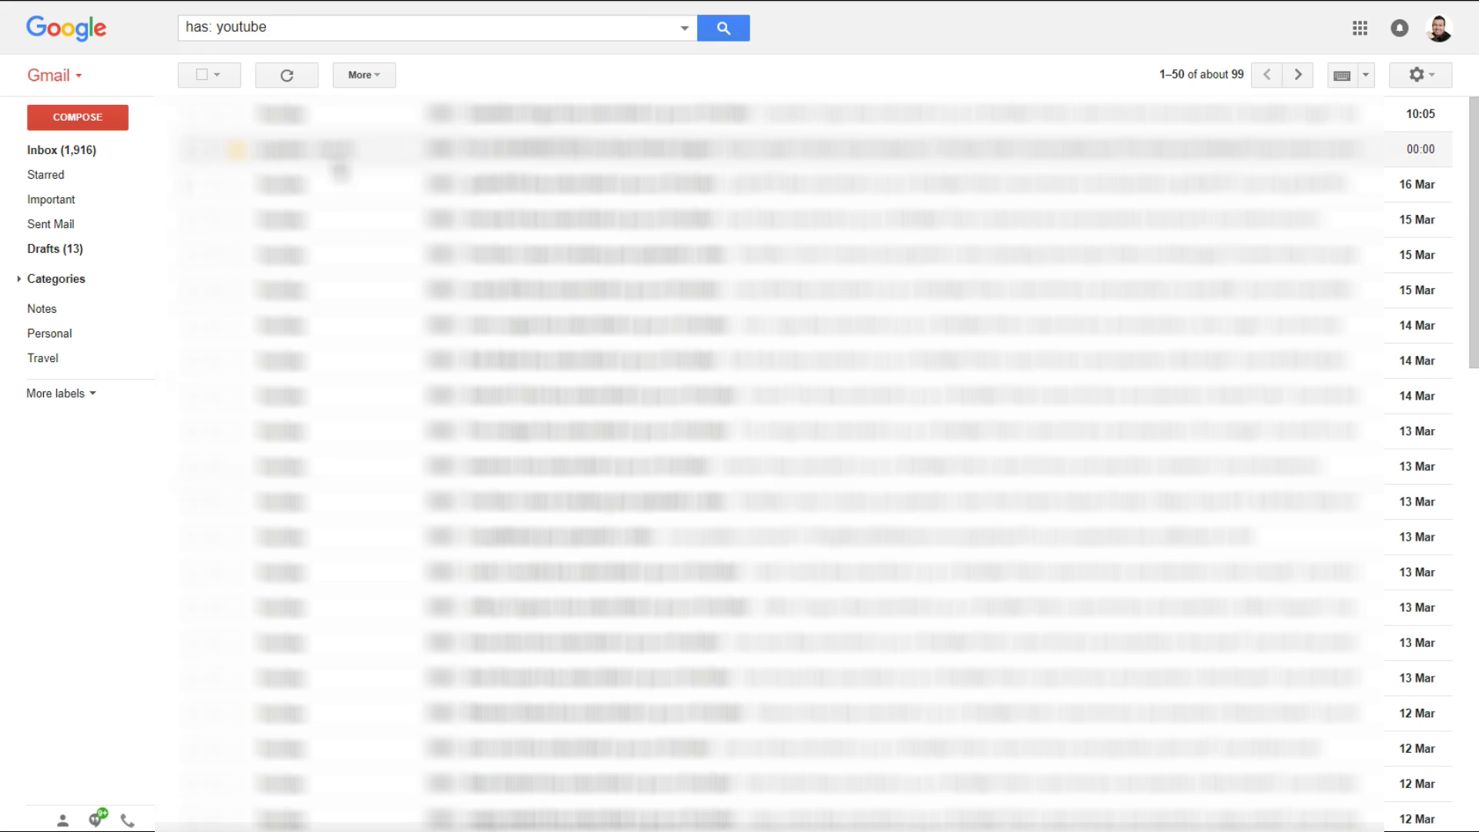
left_click(290, 29)
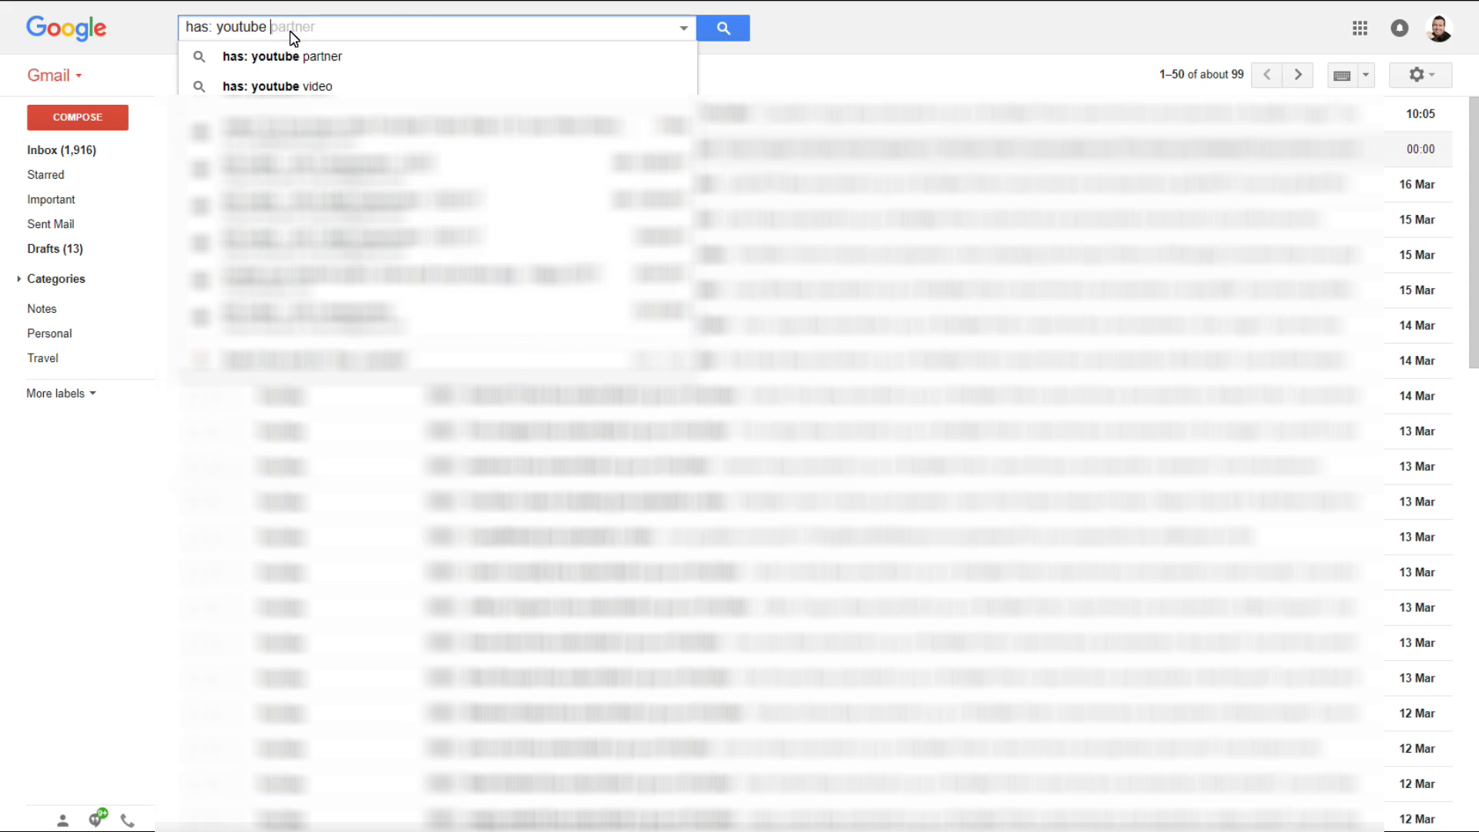
type("-subsc")
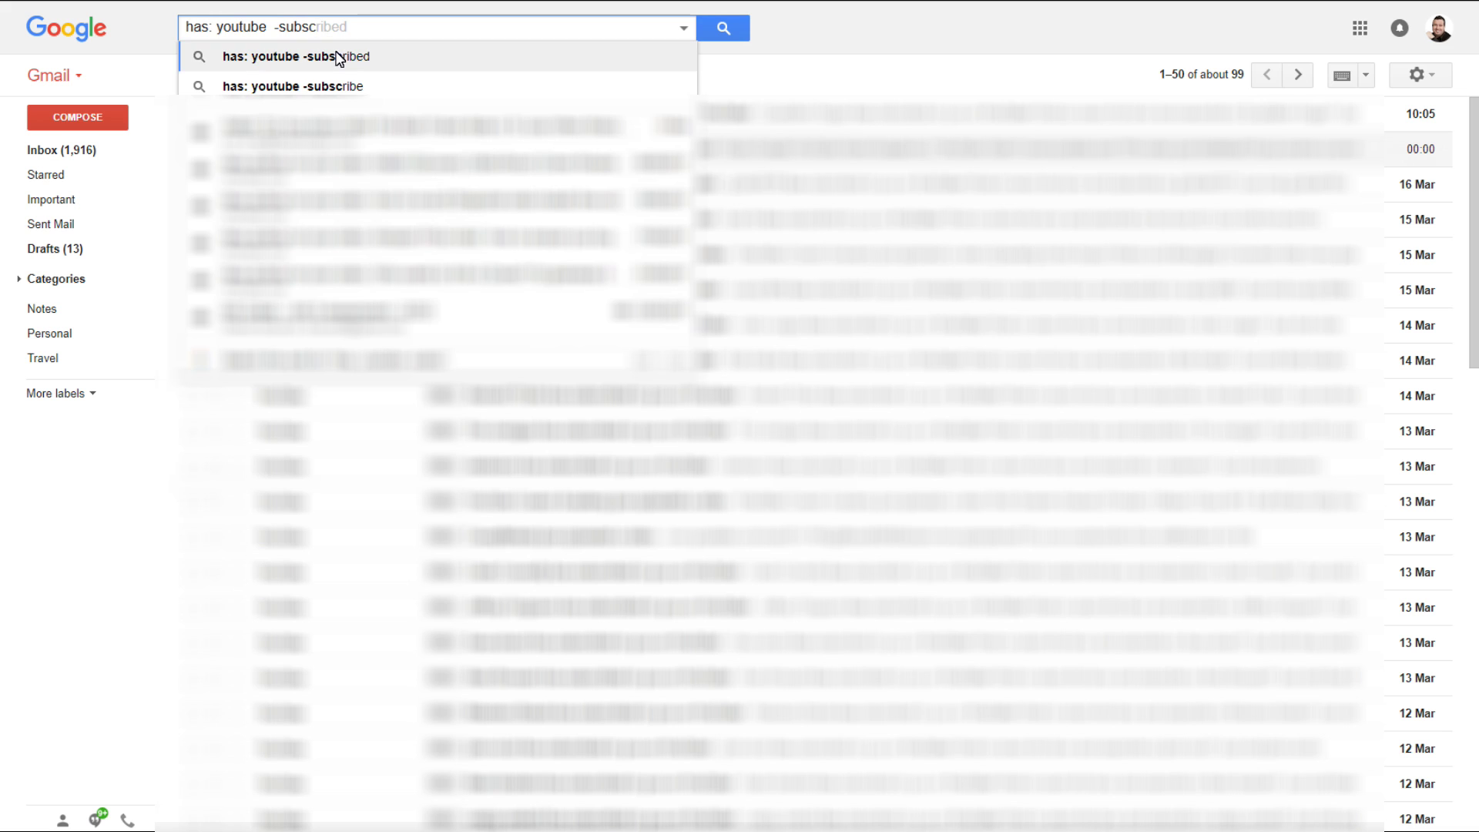
left_click(333, 86)
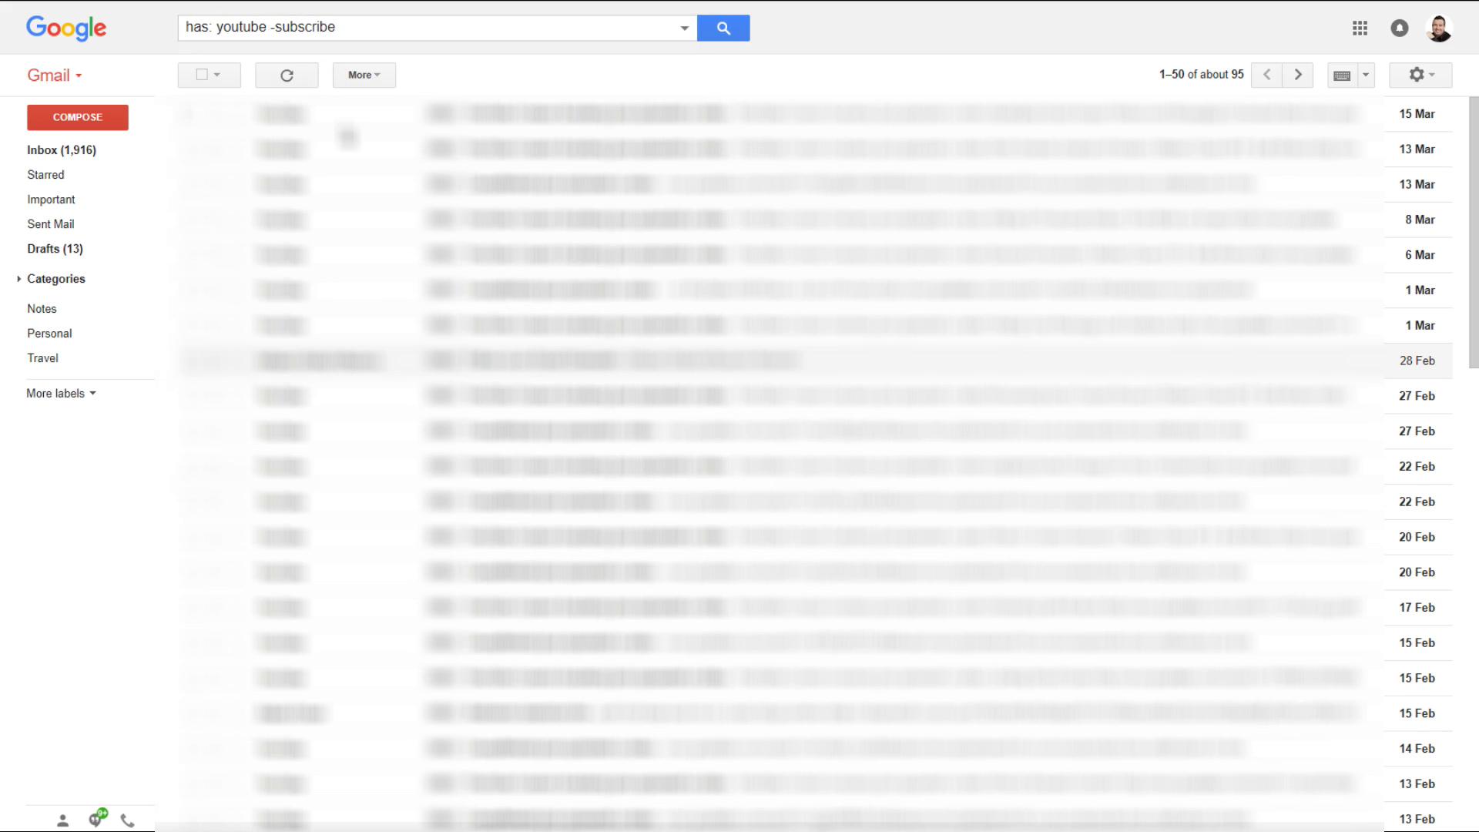
Step: Replace the query with the from: operator and browse the search operators list
left_click(356, 34)
key("ctrl+a")
key("BackSpace")
type("from:")
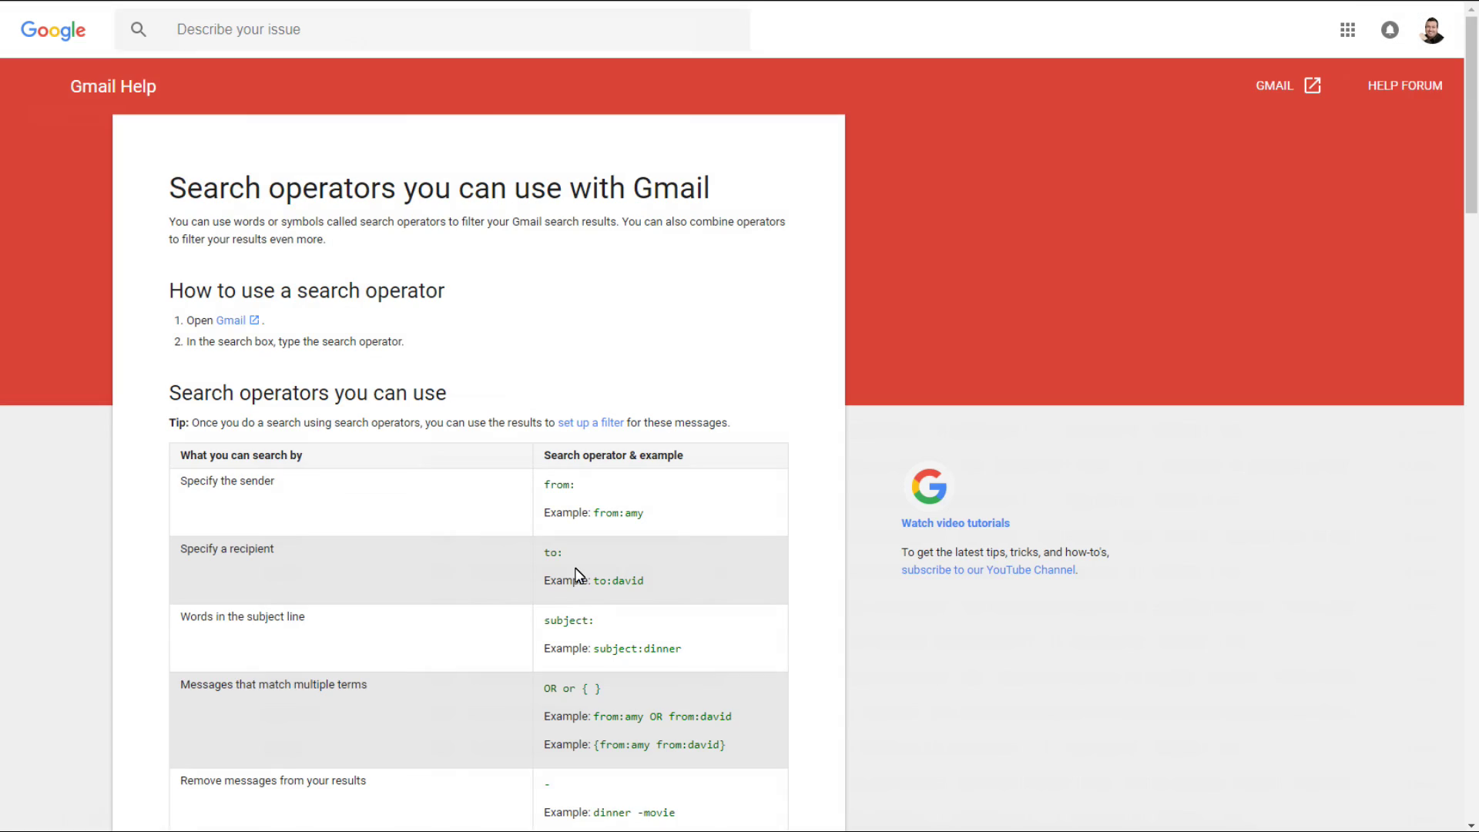
scroll(571, 575, "down", 5)
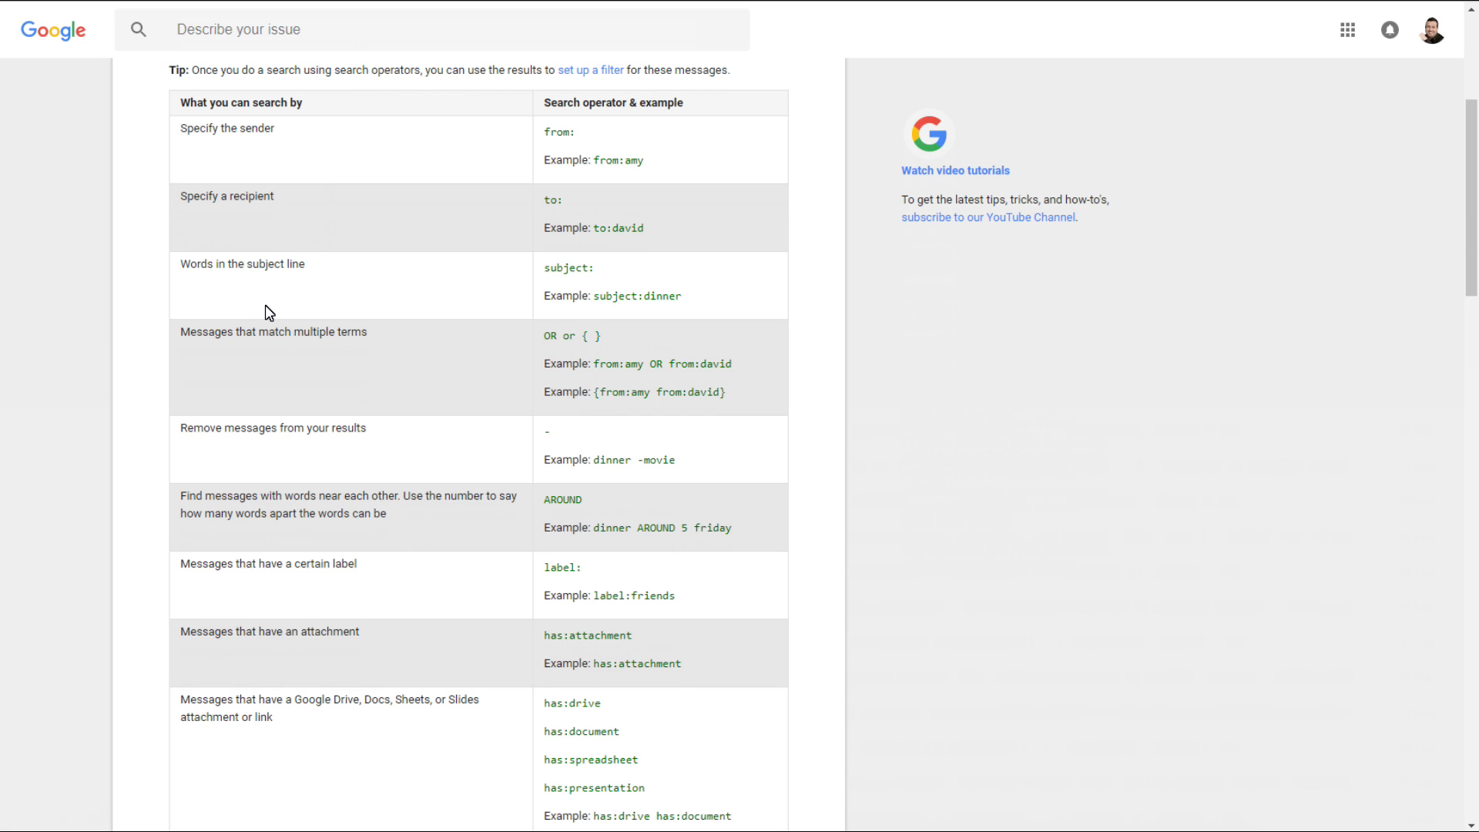
Step: Finish reading the operators table, then go to Gmail Settings via the gear menu
scroll(268, 312, "down", 2)
scroll(495, 408, "down", 1)
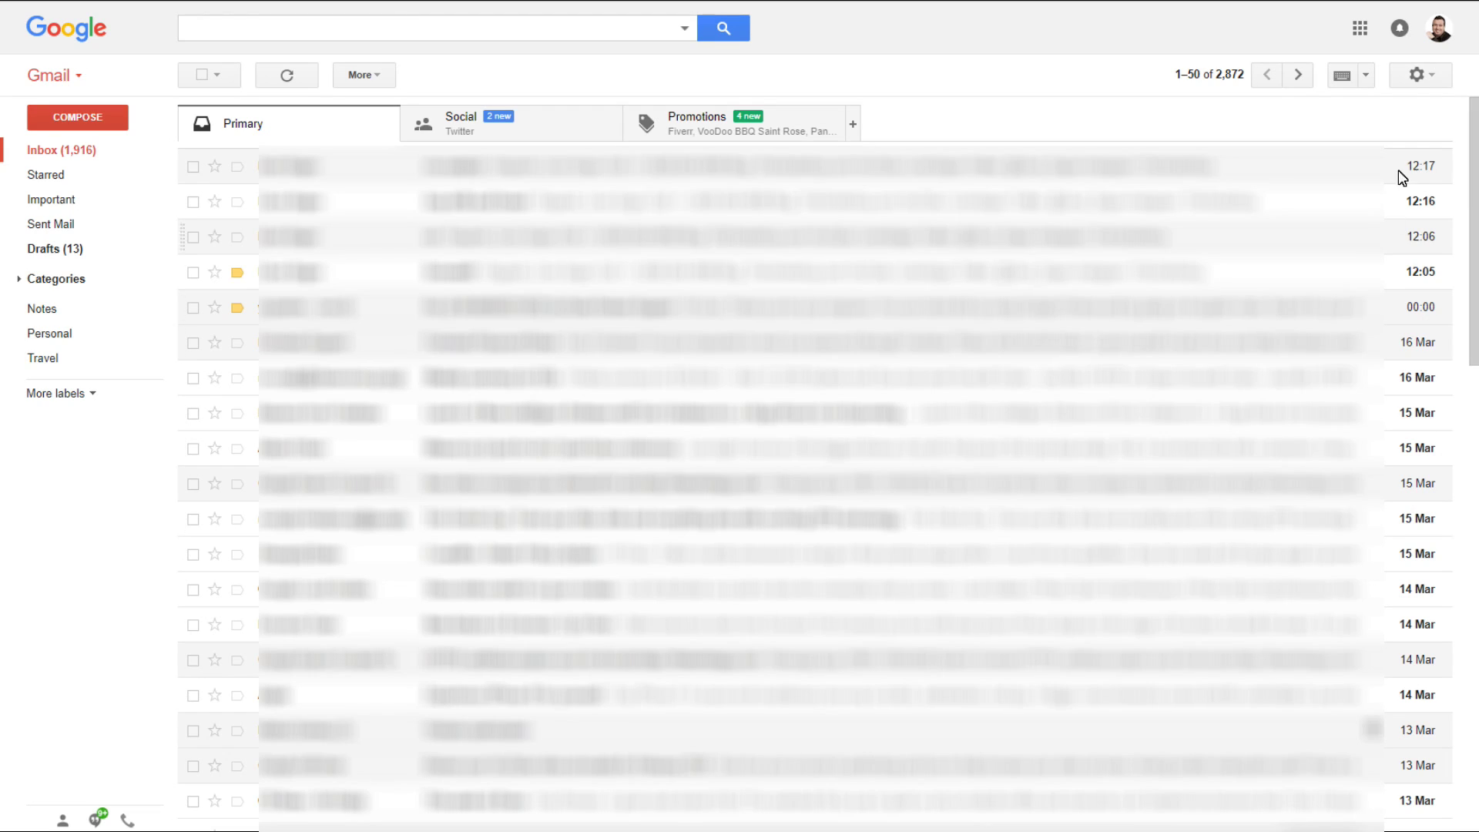
left_click(1422, 75)
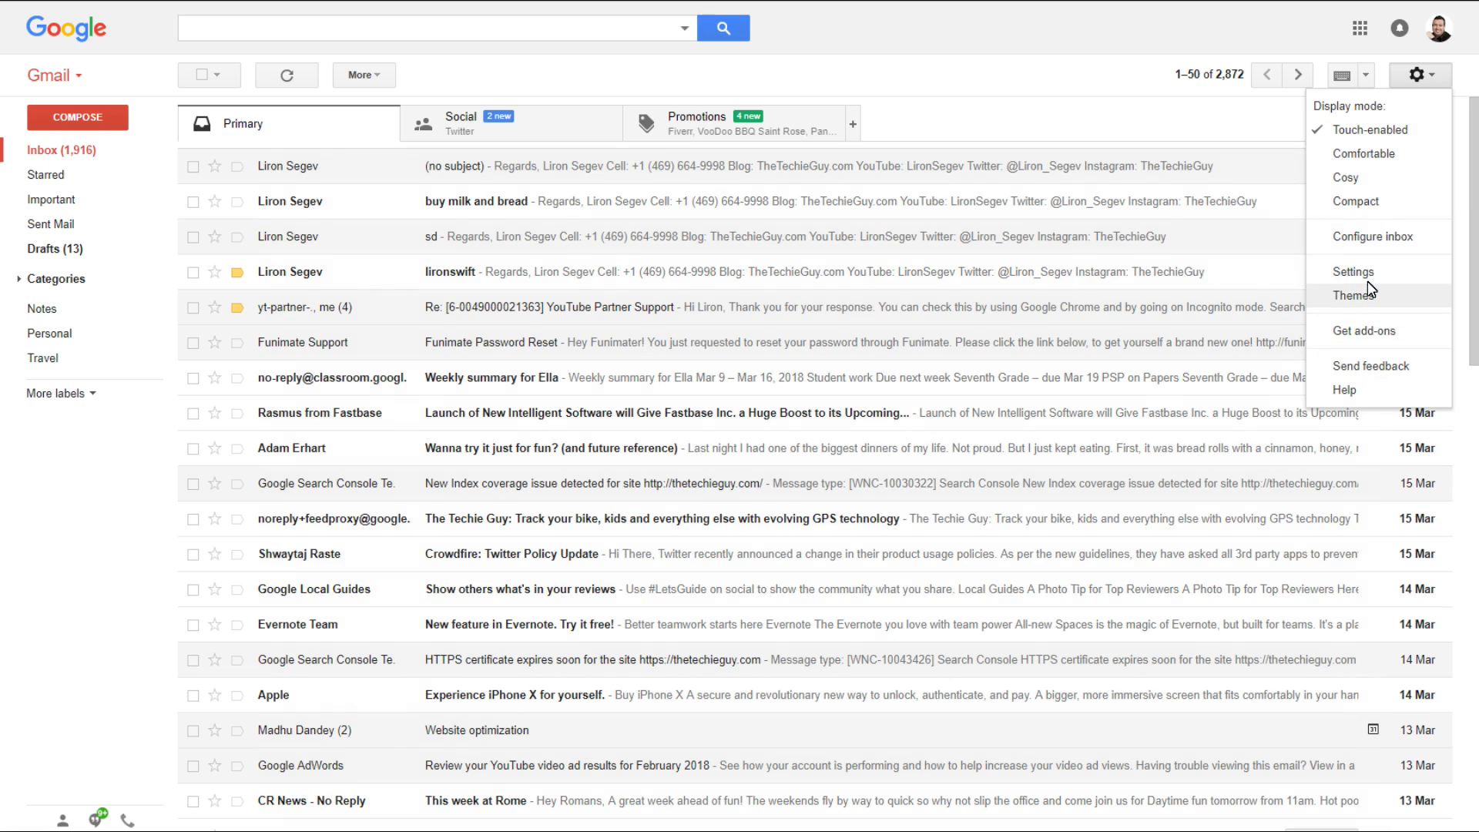
left_click(1354, 271)
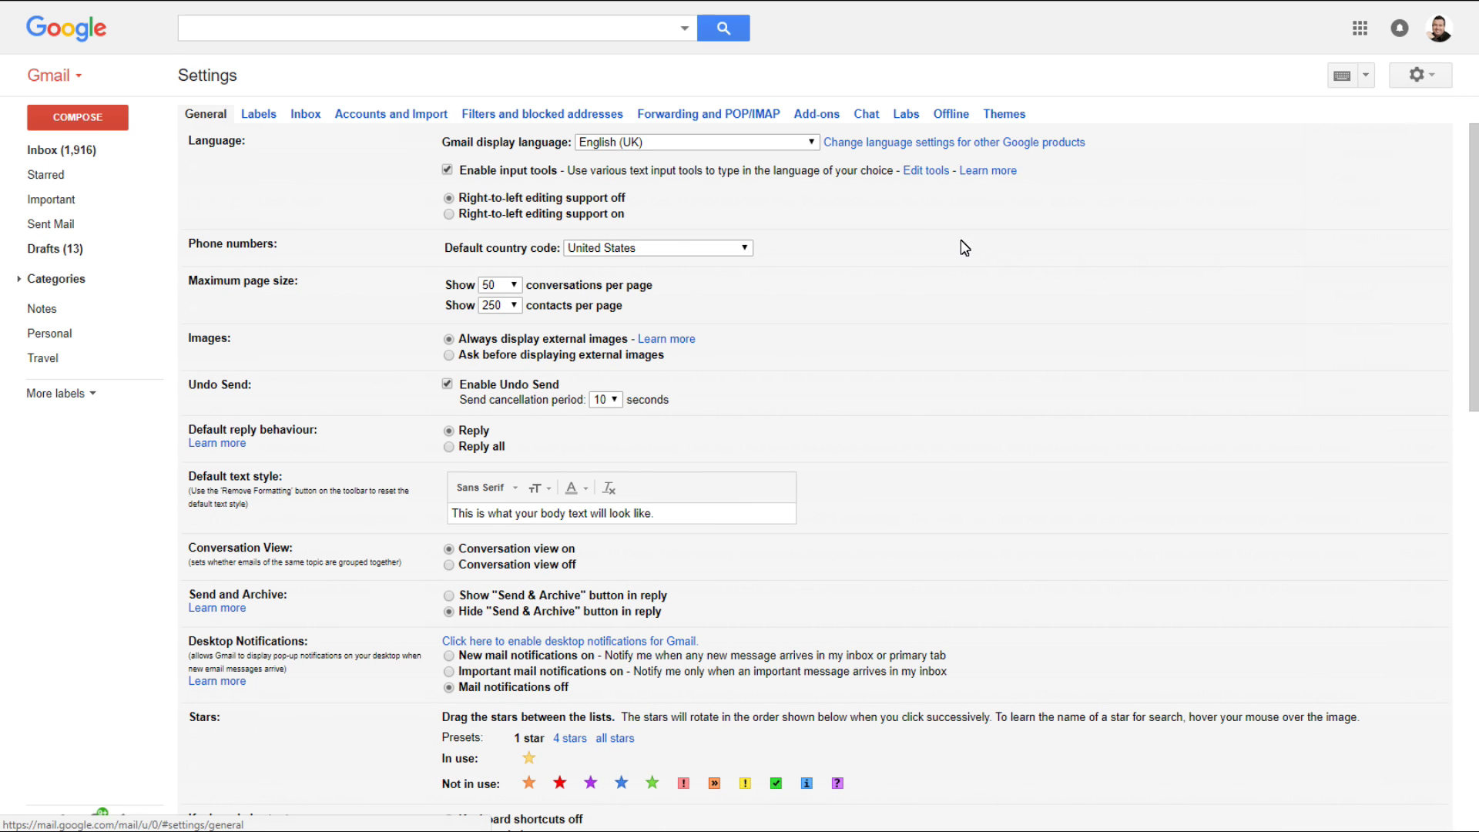
Step: In the Labs tab, enable Preview Pane and save the changes
double_click(907, 118)
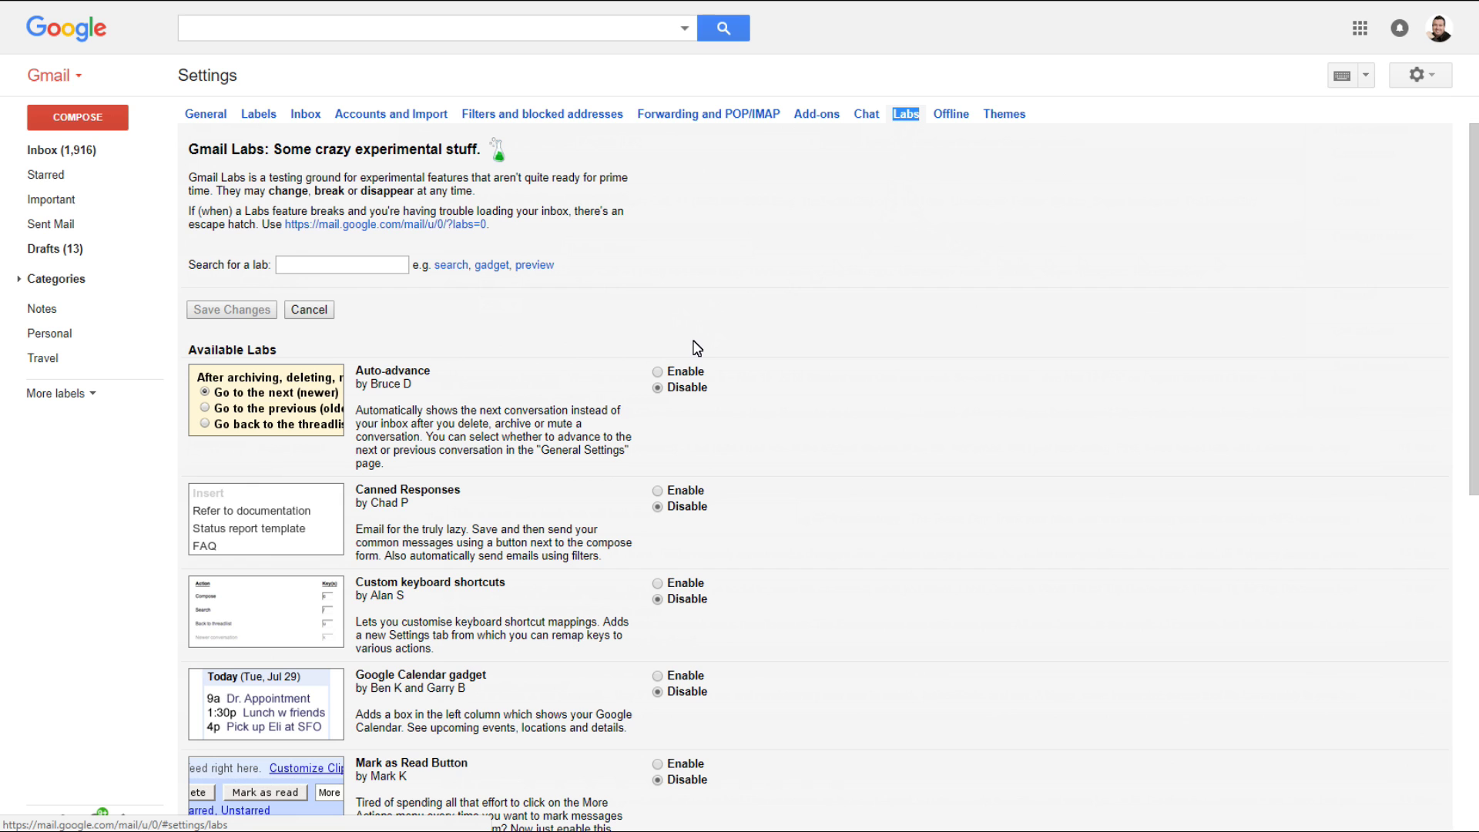
scroll(721, 343, "down", 1)
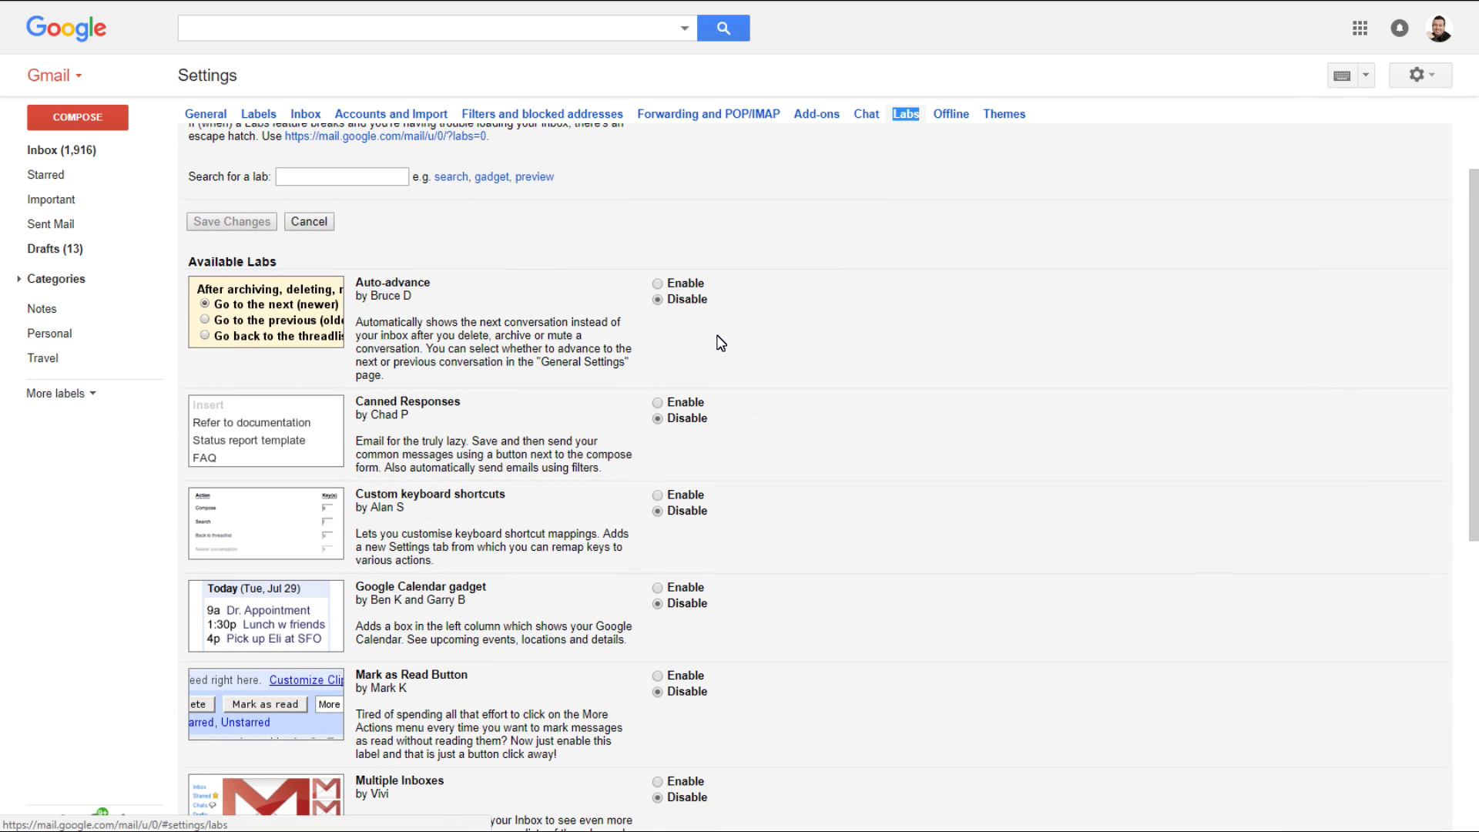
scroll(720, 343, "down", 1)
scroll(720, 343, "down", 1)
scroll(720, 343, "down", 1)
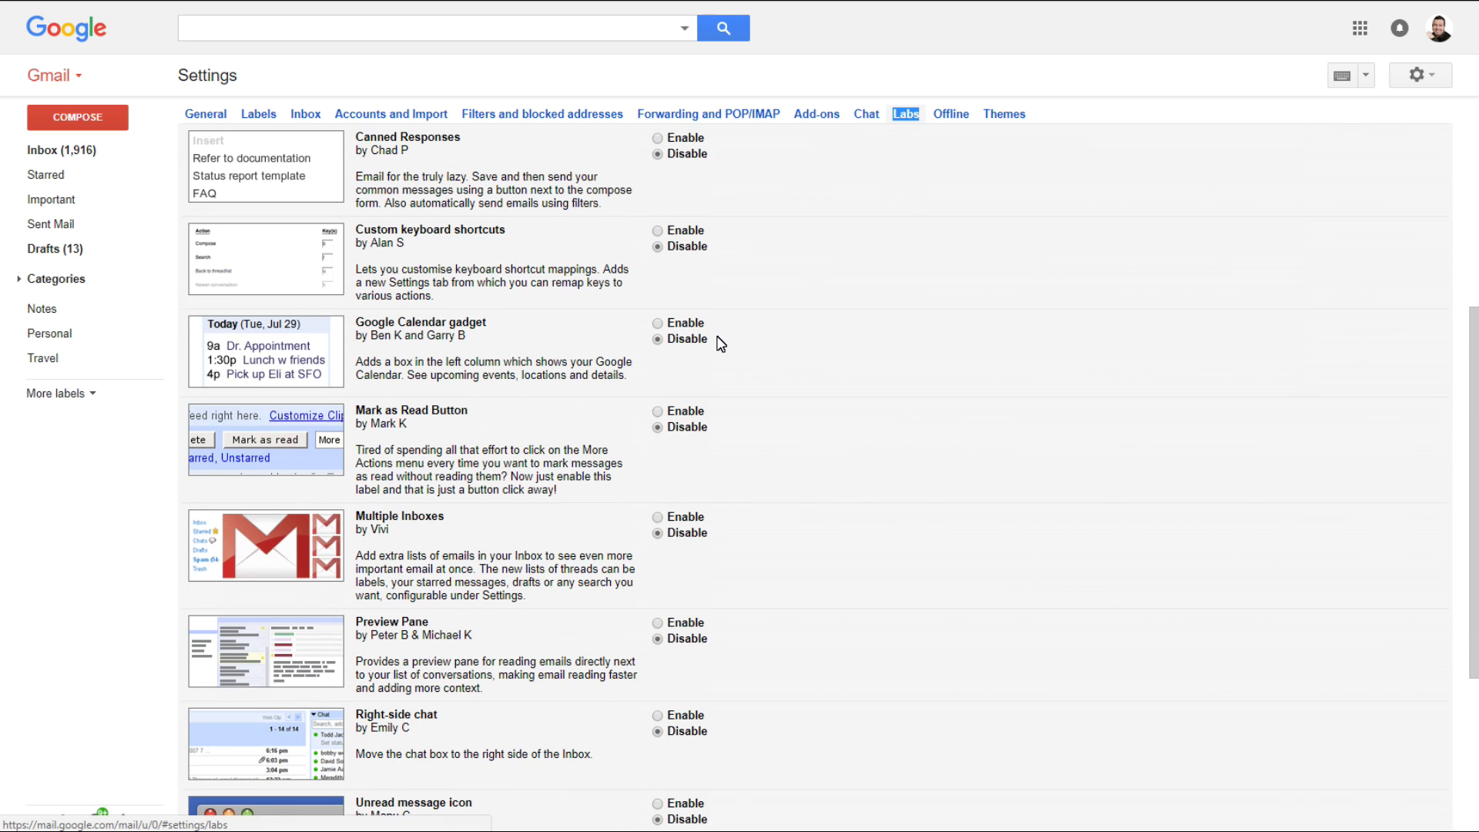
scroll(720, 344, "down", 3)
left_click(659, 366)
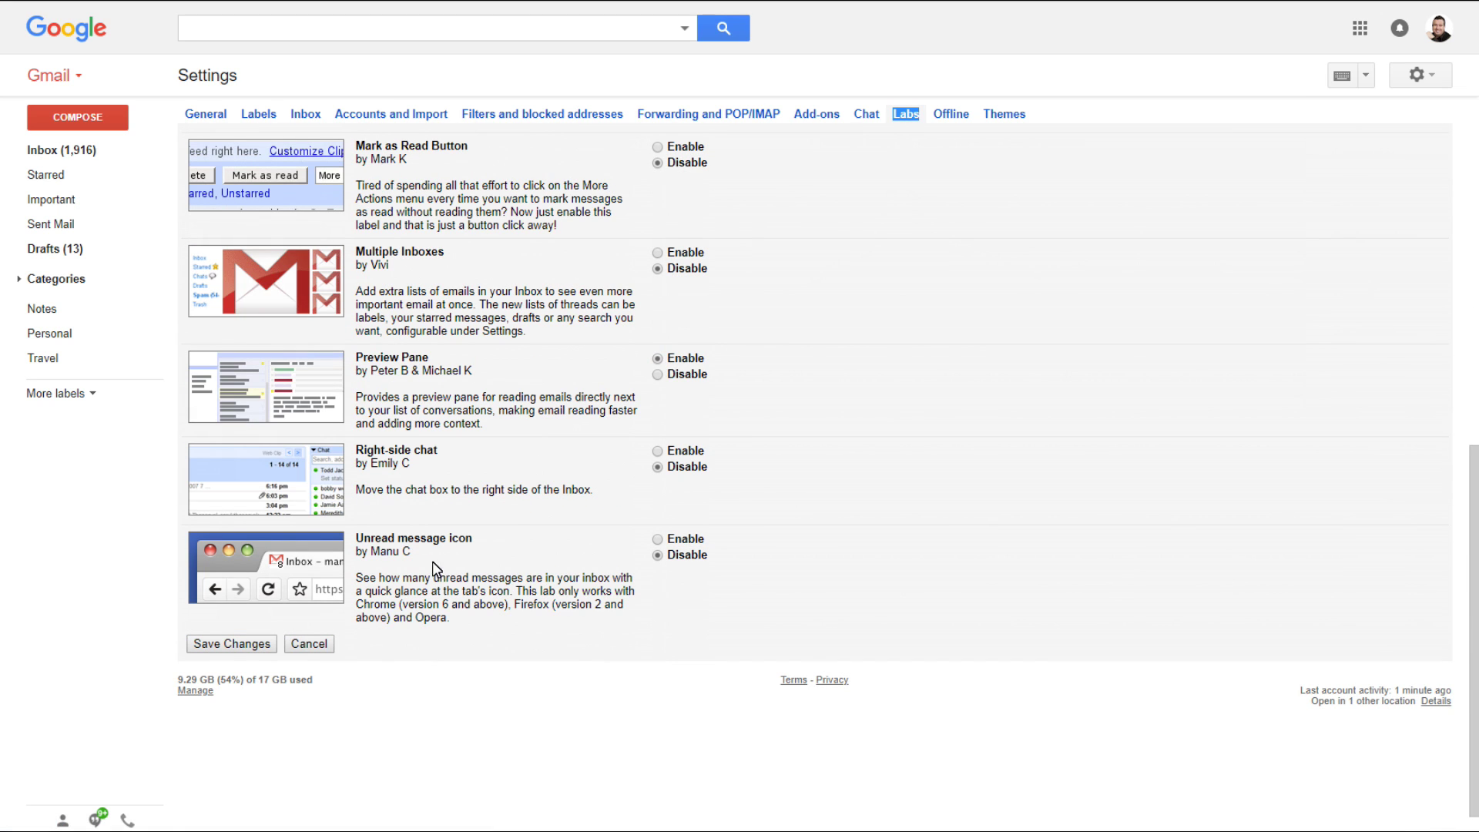
left_click(234, 644)
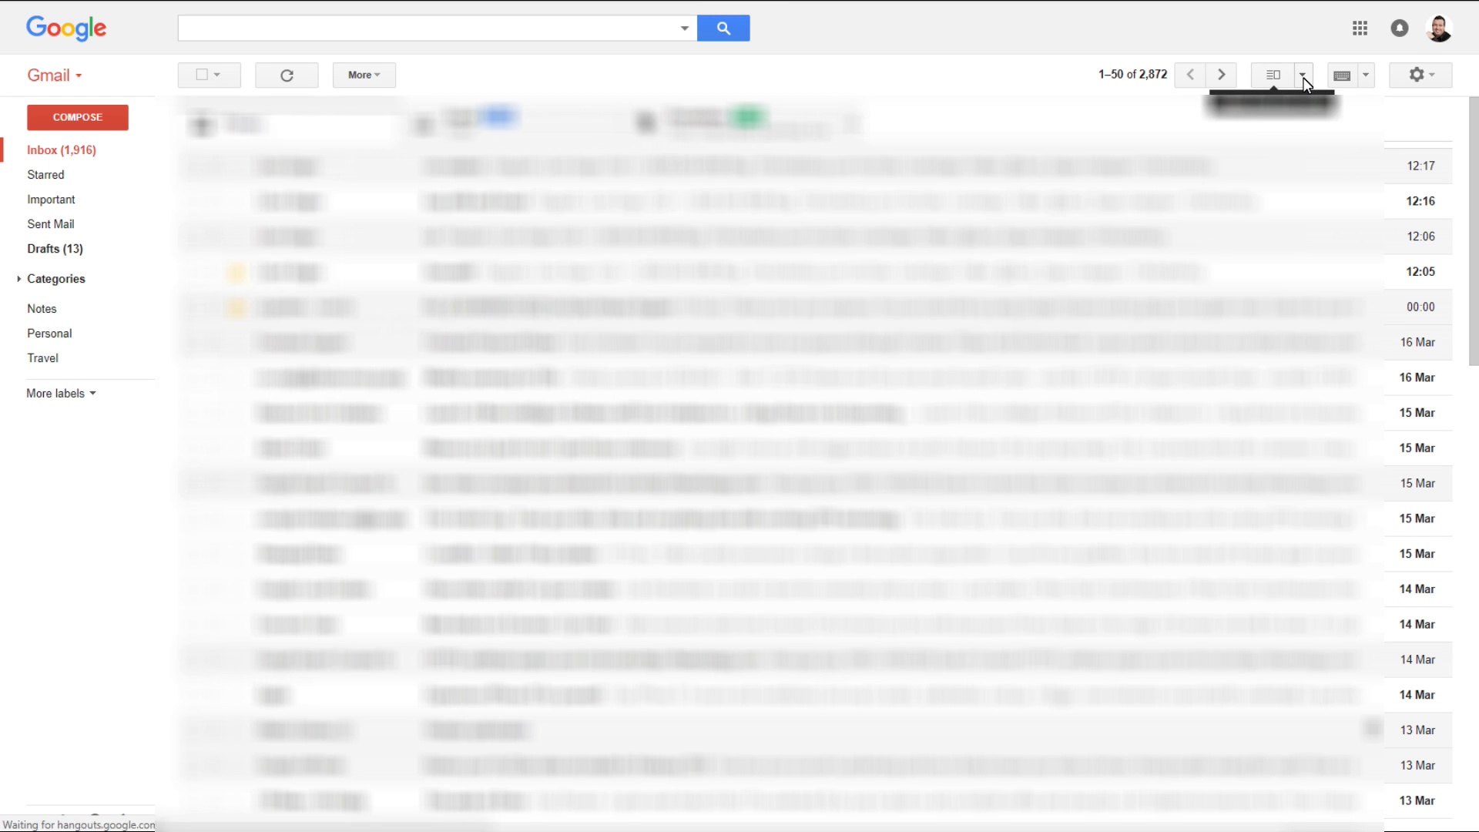
Step: Switch to Vertical Split and read the 'buy milk and bread' and '(no subject)' emails beside the list
left_click(1304, 80)
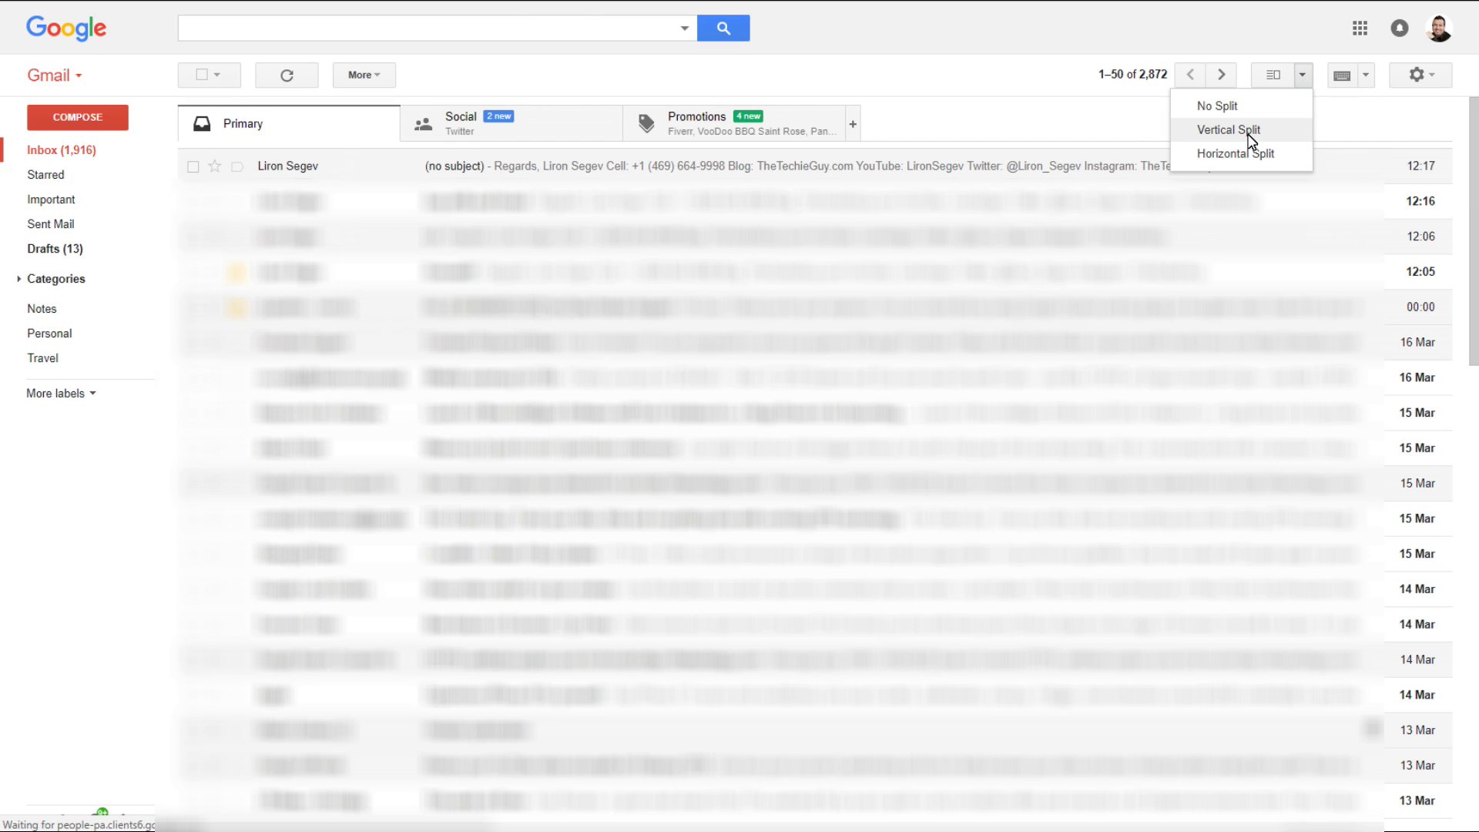
left_click(1249, 137)
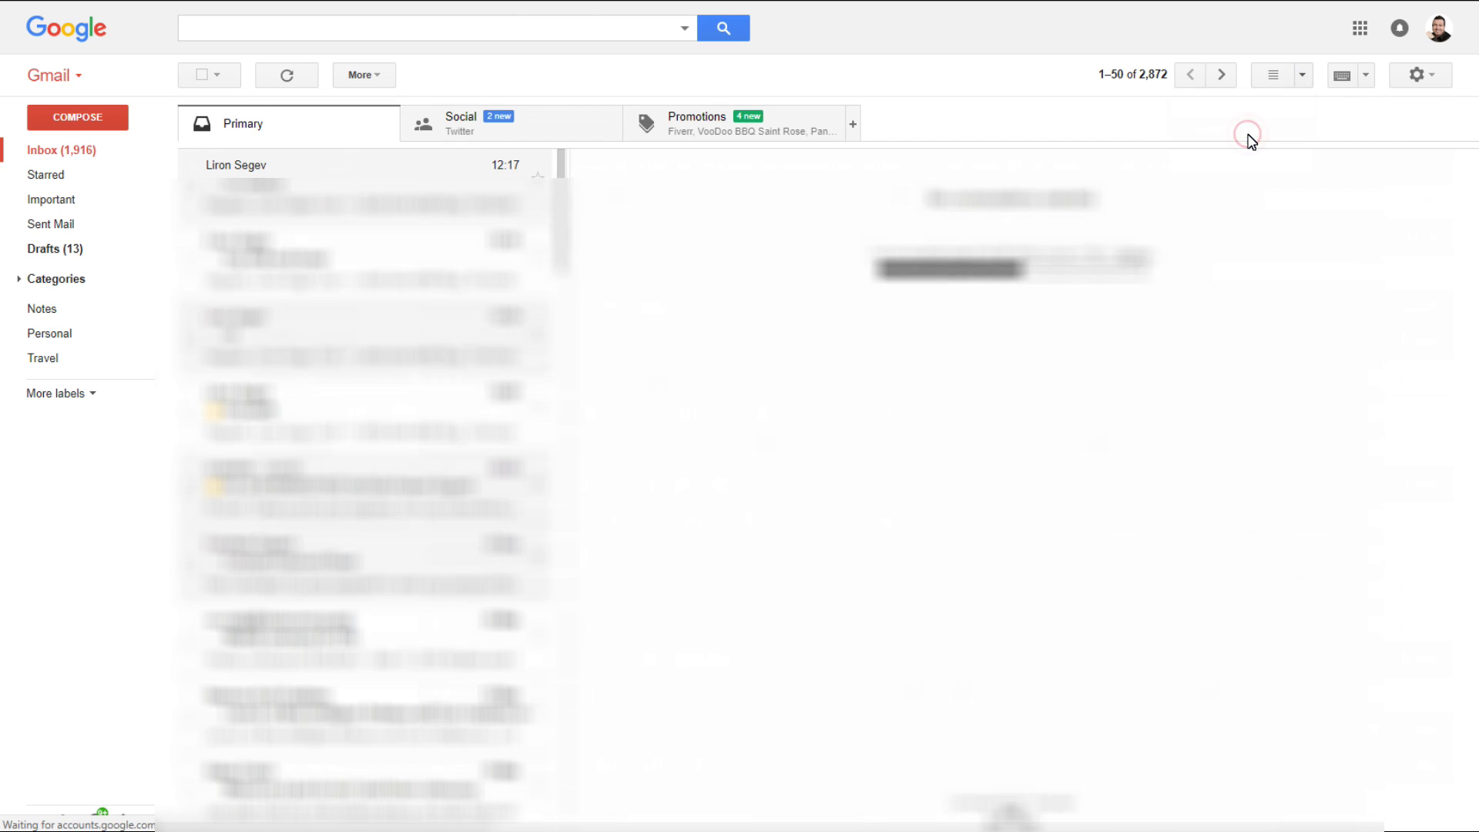
left_click(328, 210)
left_click(338, 248)
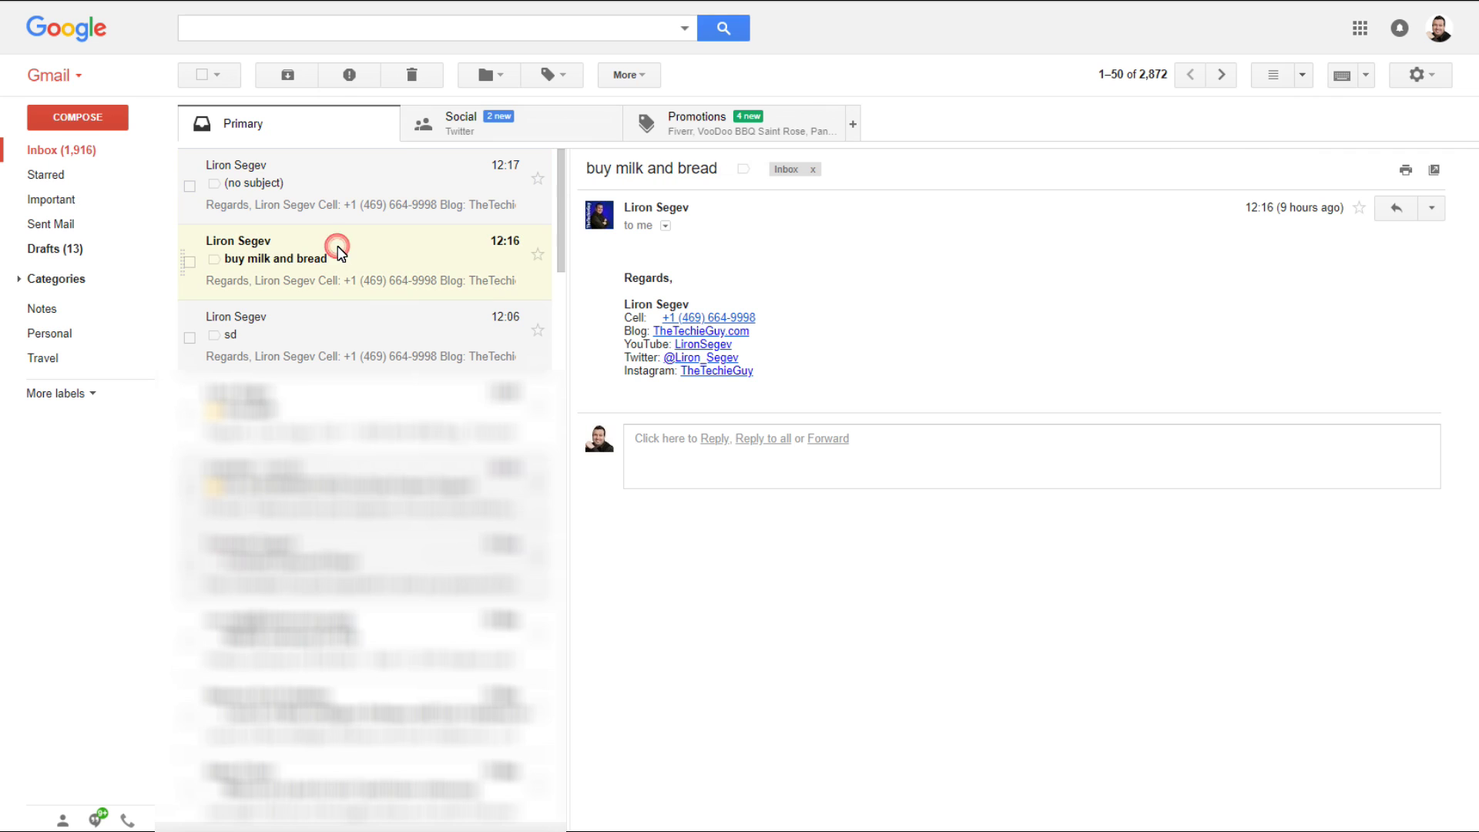
left_click(361, 195)
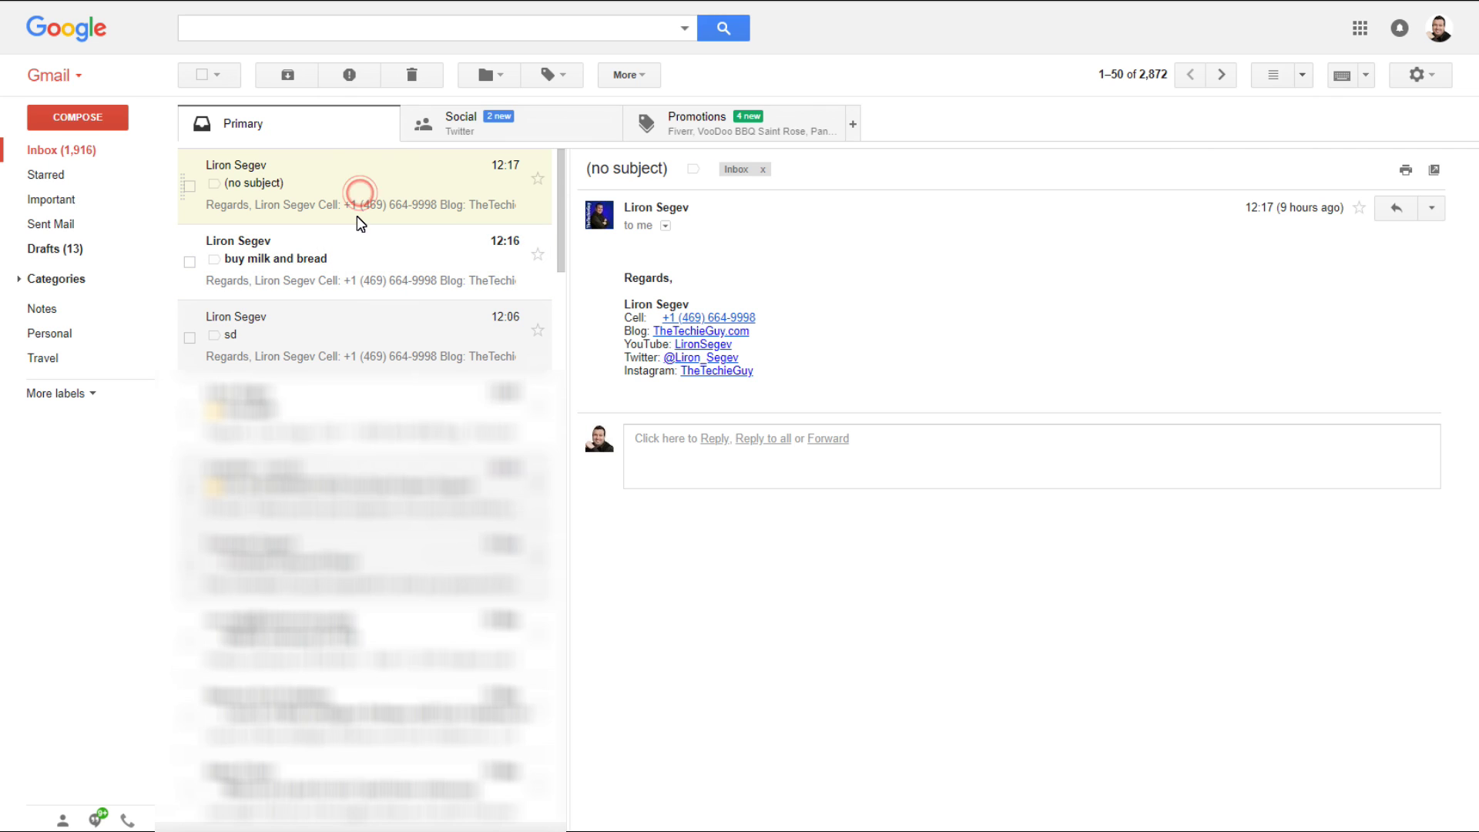
left_click(363, 262)
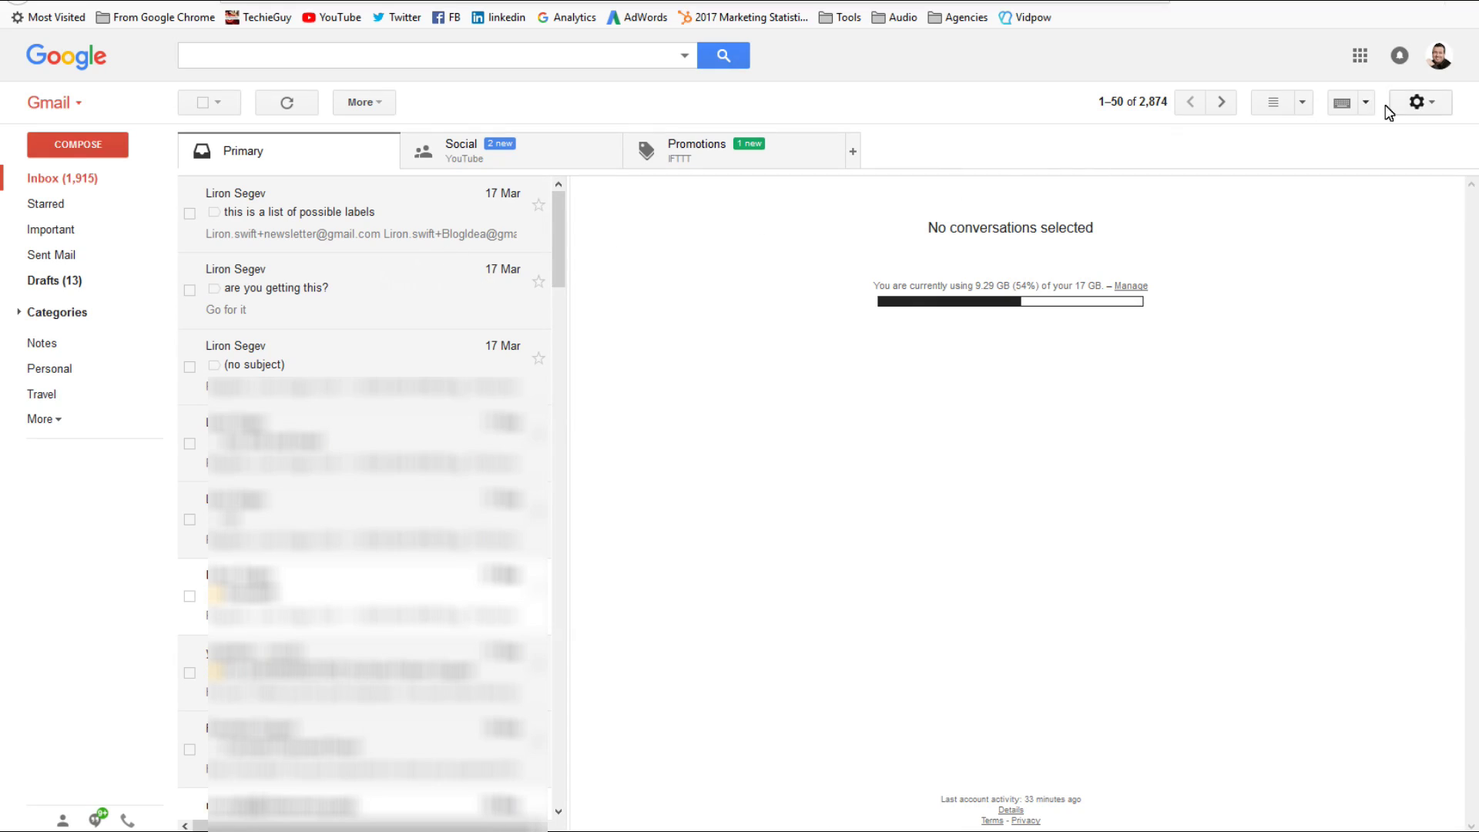
Step: In the Labs settings, set the Google Calendar gadget lab to Enable
left_click(1429, 102)
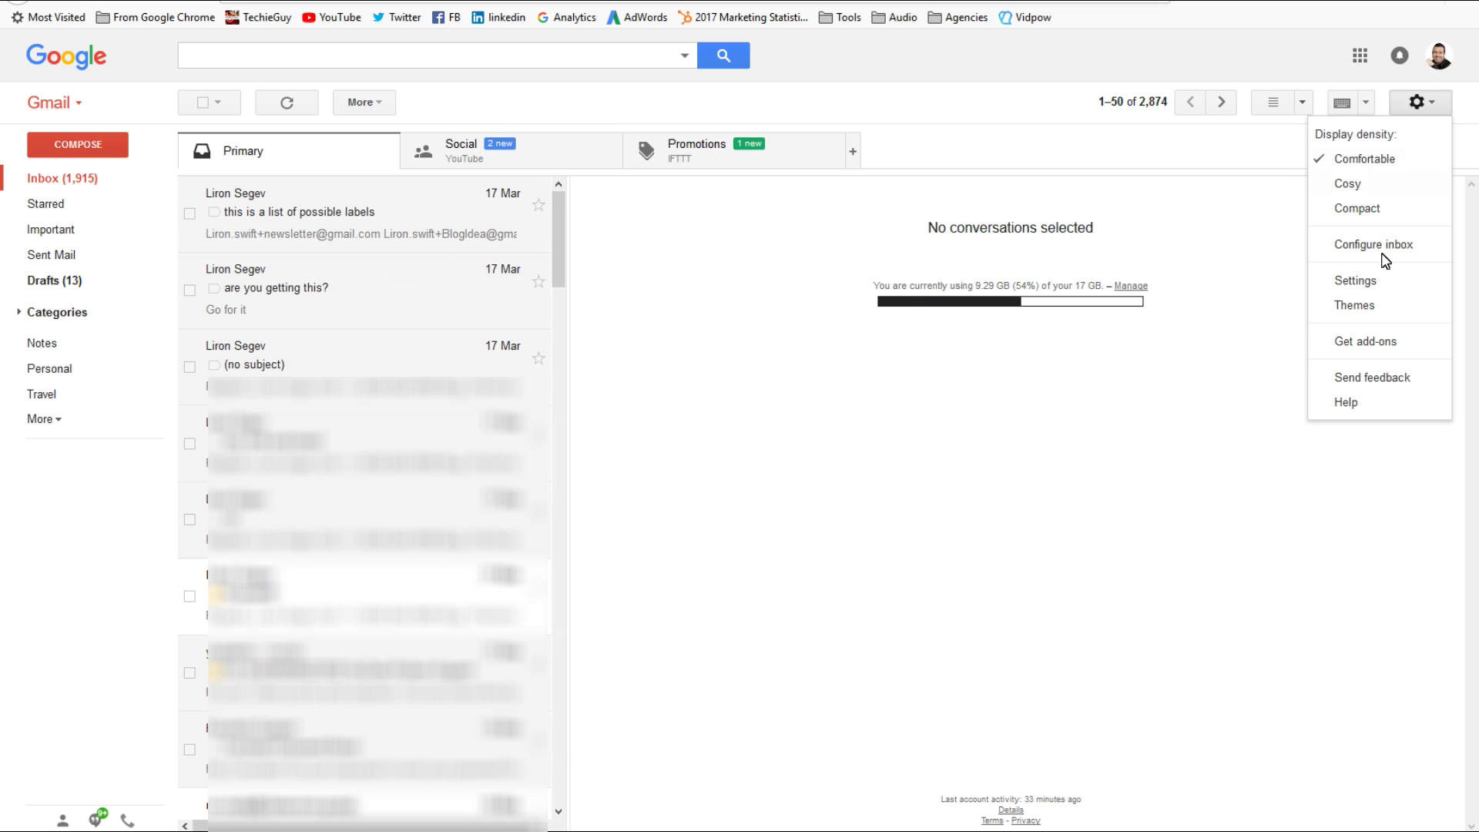
left_click(1356, 281)
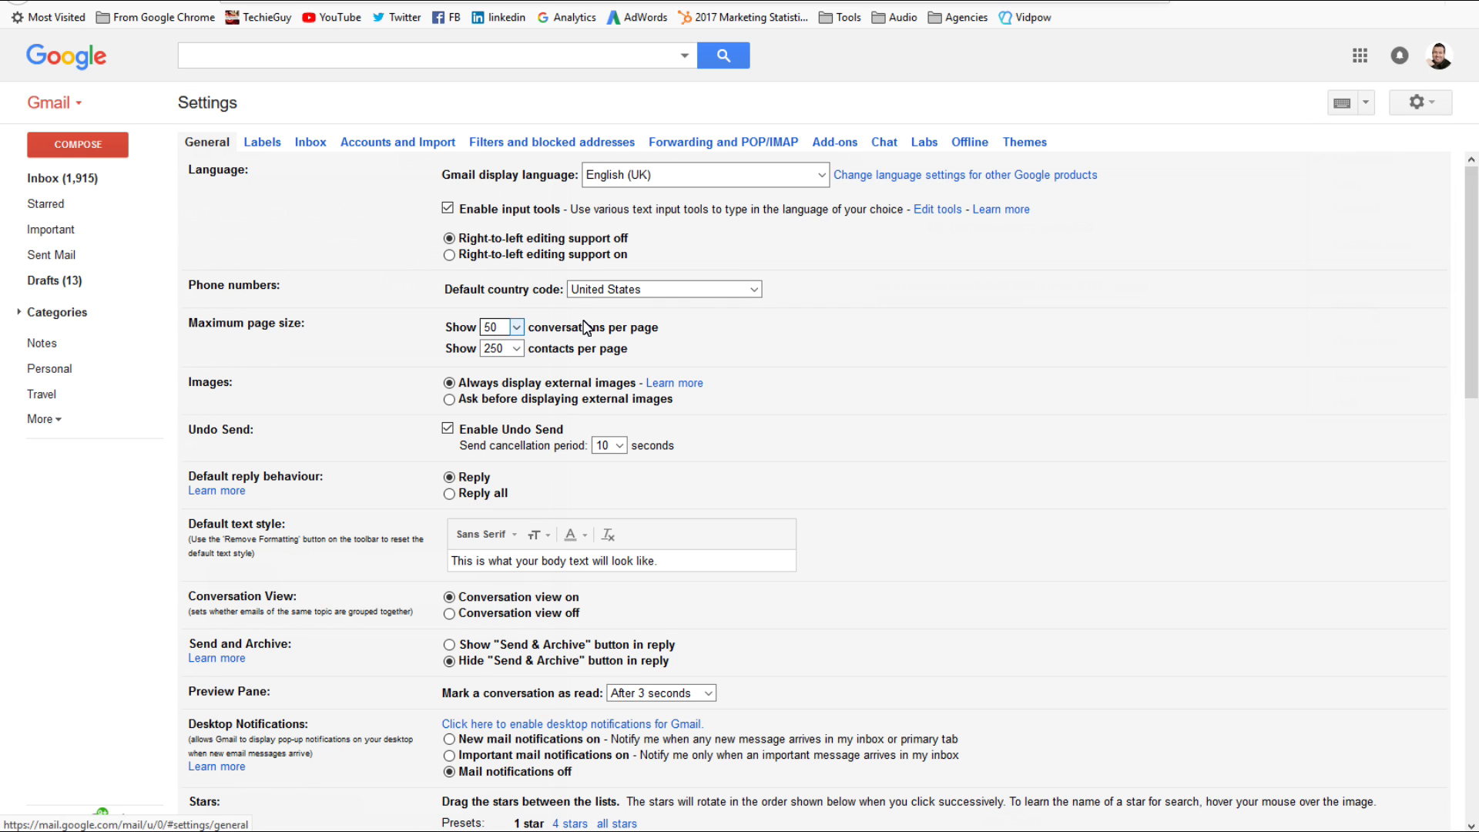
left_click(923, 146)
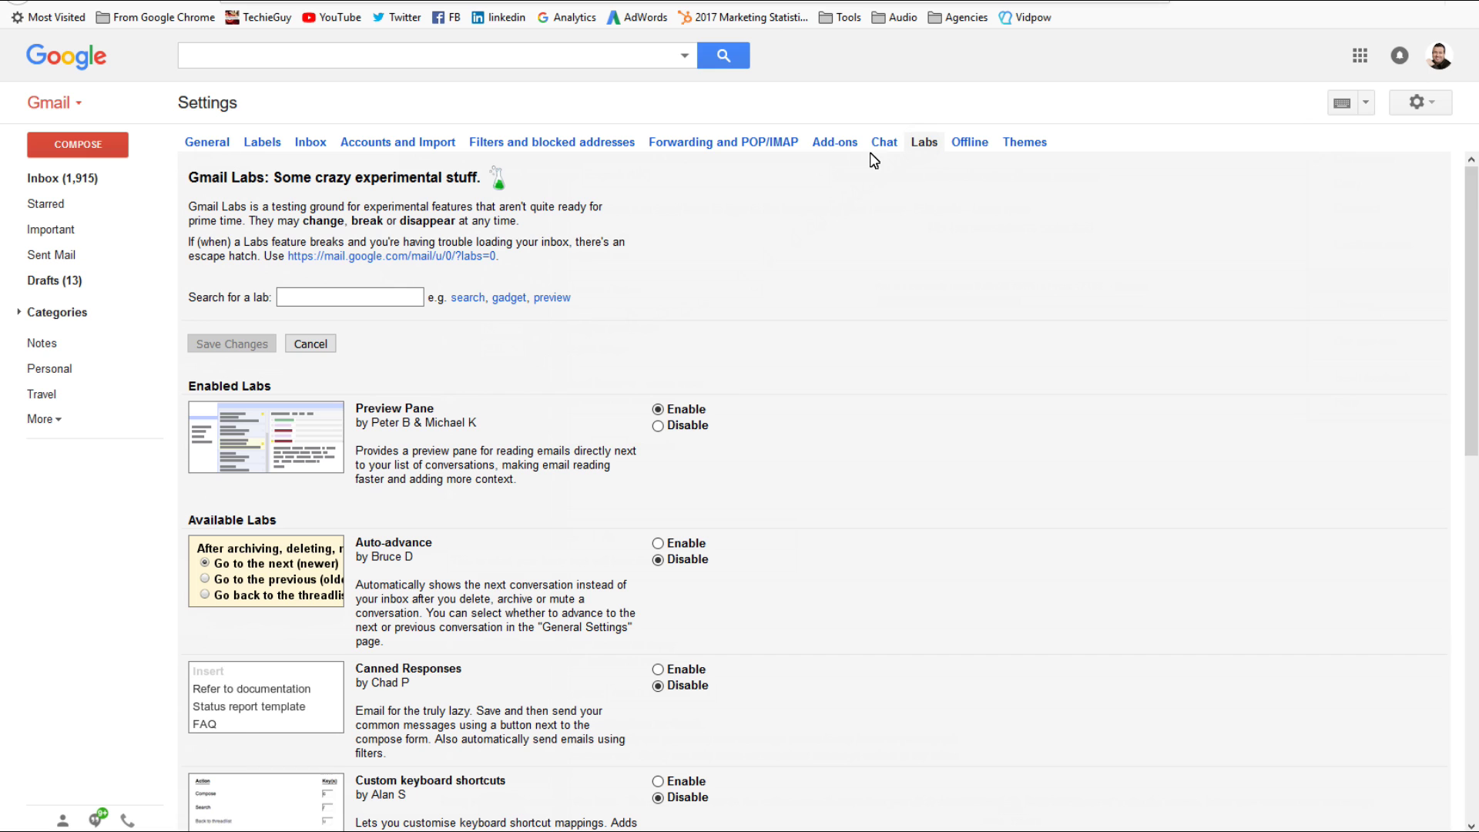
scroll(811, 386, "down", 5)
left_click_drag(356, 477, 490, 479)
left_click(497, 480)
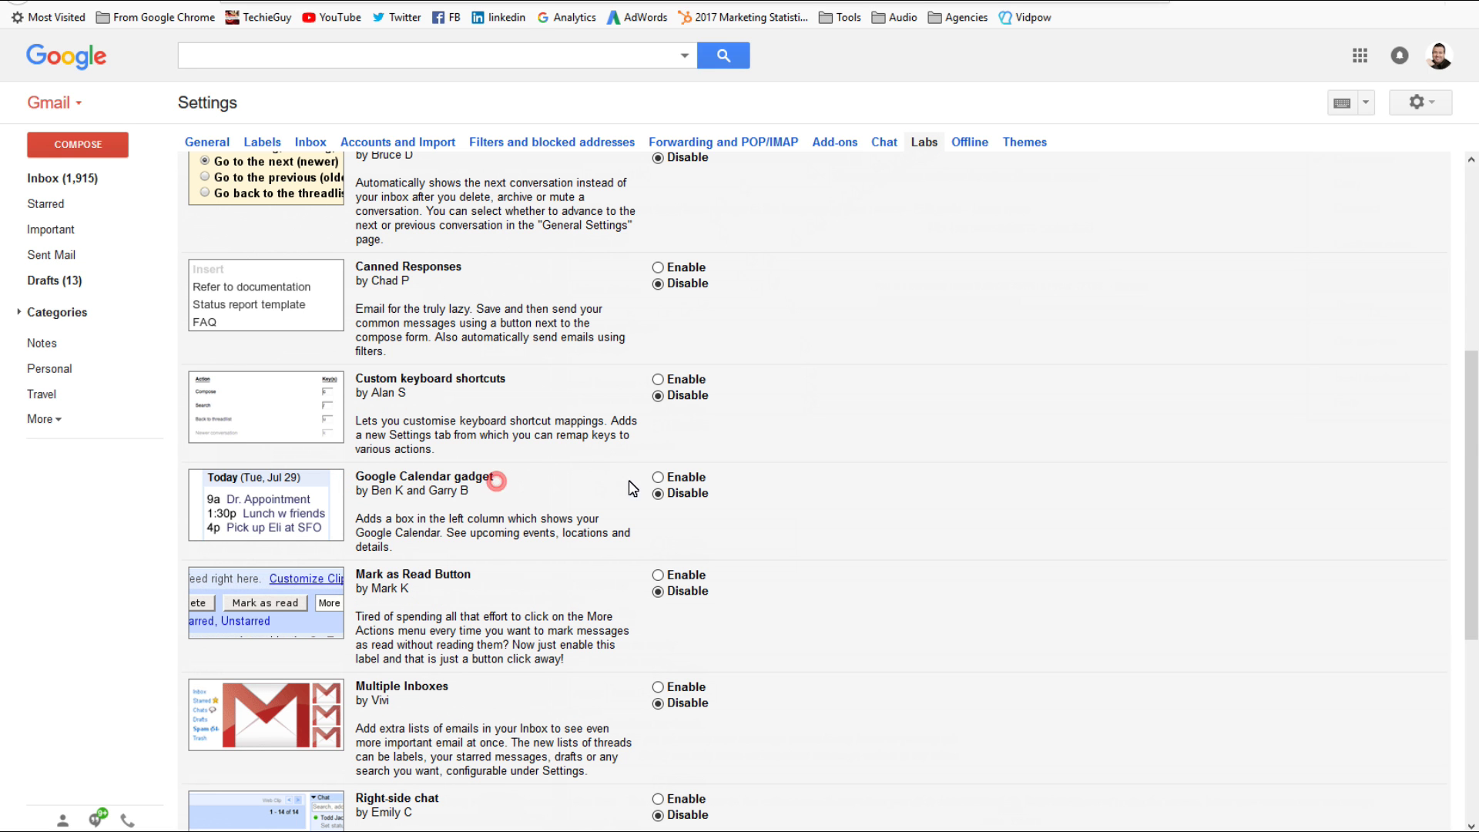
left_click(658, 477)
Step: Save the Labs changes and show the Calendar gadget in the sidebar
scroll(388, 499, "up", 1)
scroll(386, 497, "up", 4)
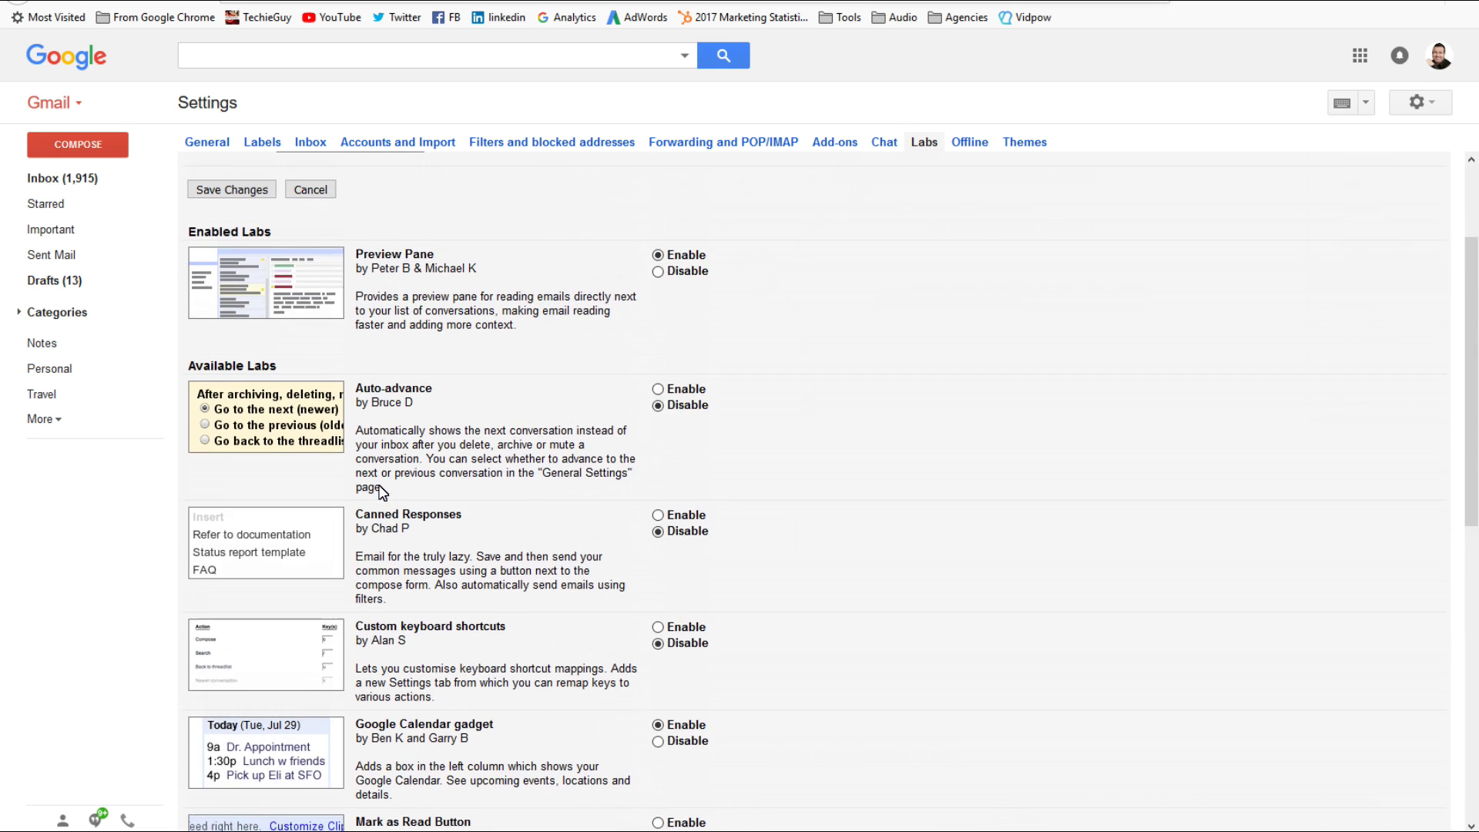
left_click(206, 344)
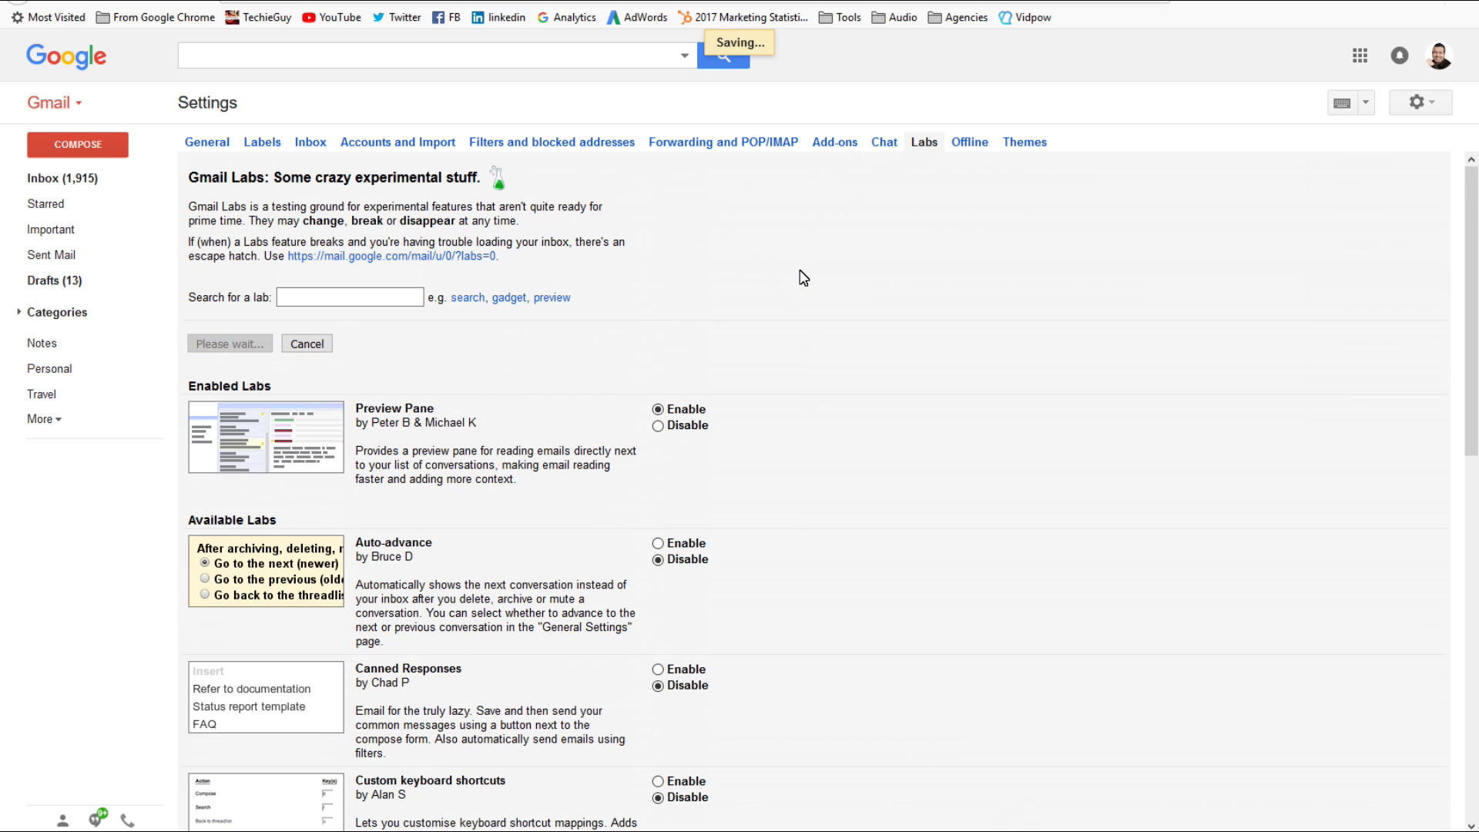
left_click(145, 815)
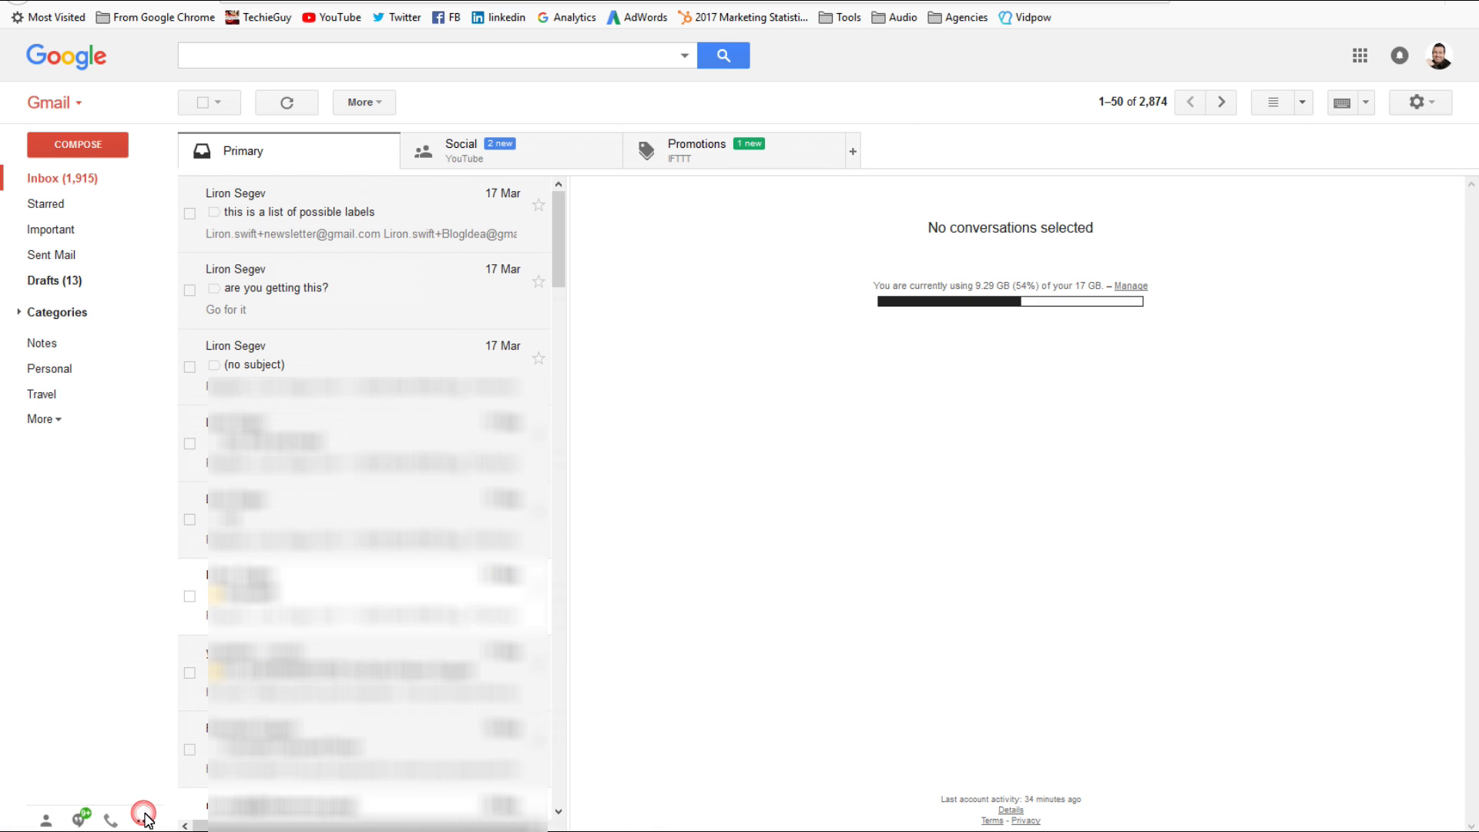
left_click(144, 815)
Step: Show the Google Calendar gadget in the sidebar and try its Add event link and Options menu
left_click(144, 816)
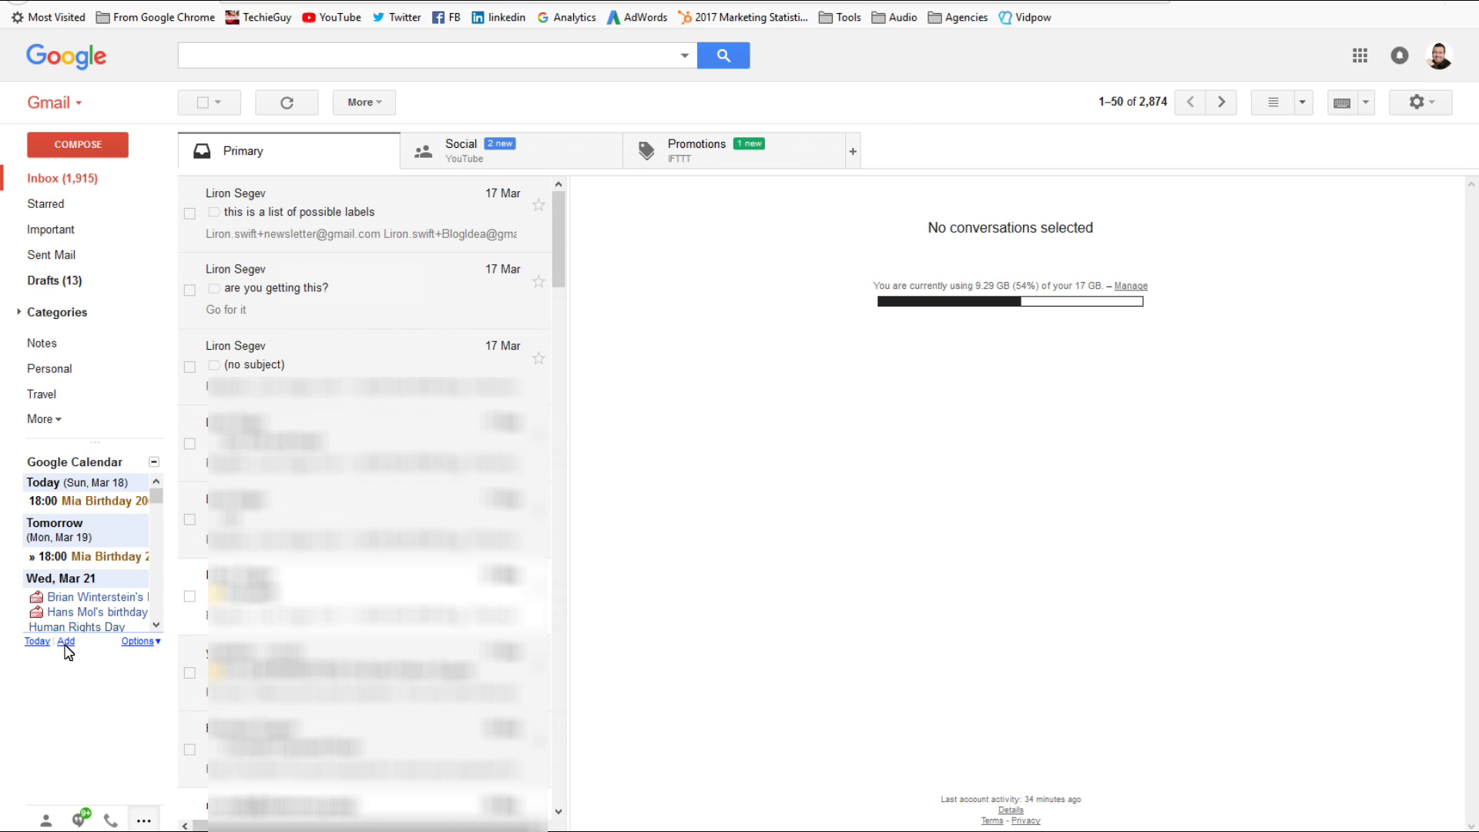
left_click(66, 643)
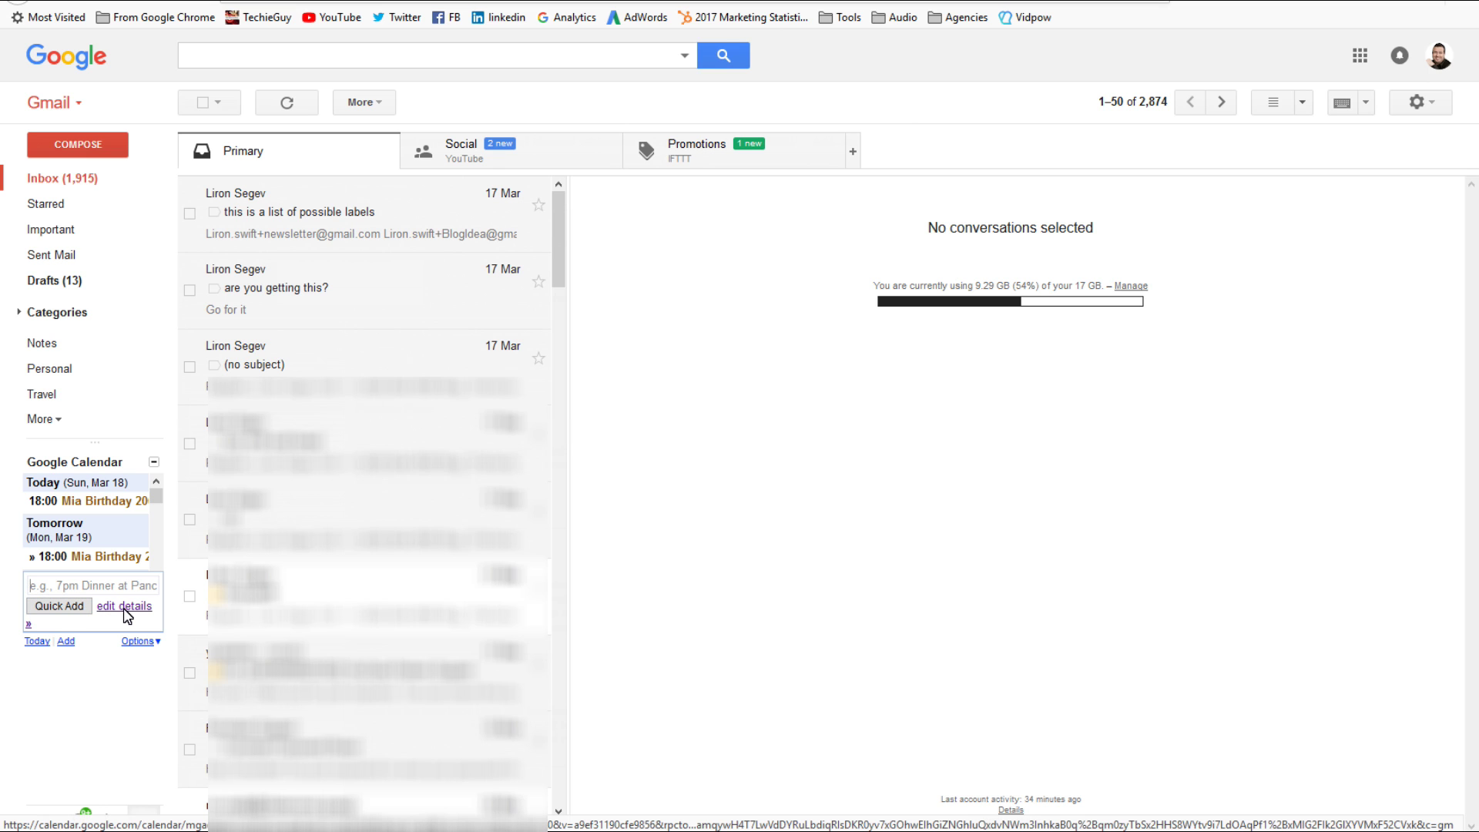
left_click(138, 642)
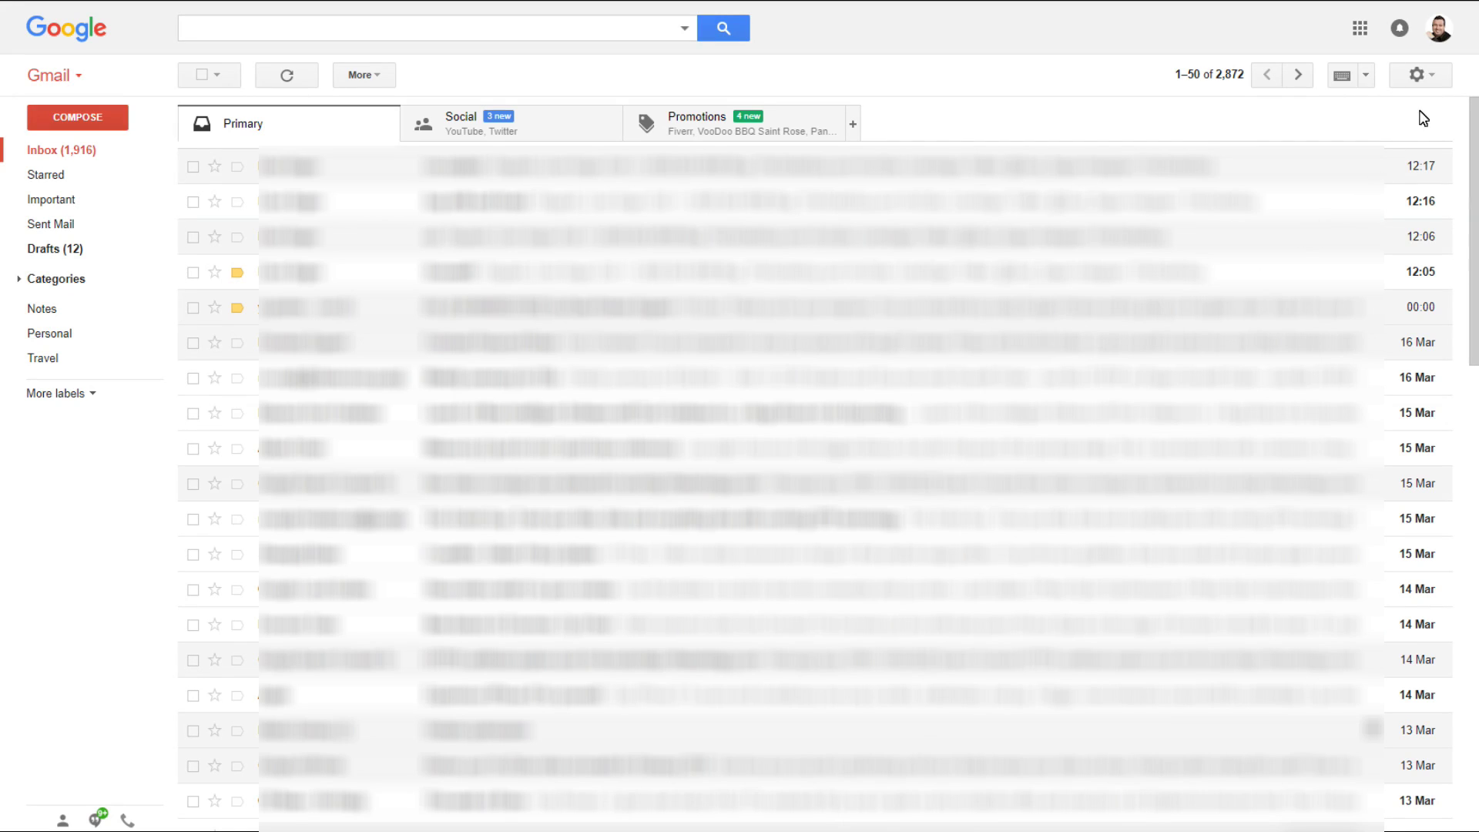
Step: Enable Undo Send in General settings with a 10-second cancellation period and save the changes
left_click(1420, 76)
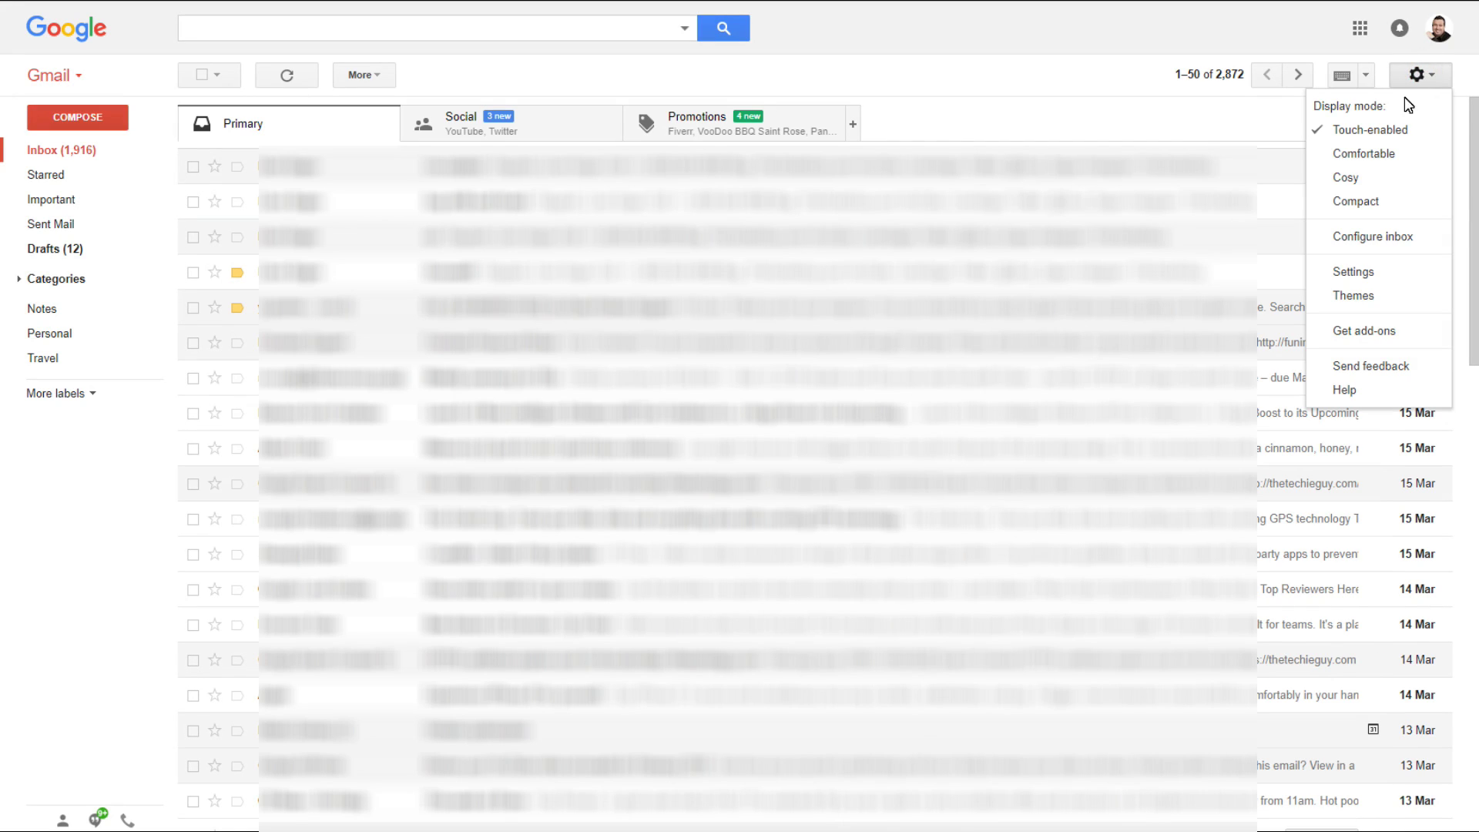
left_click(1354, 272)
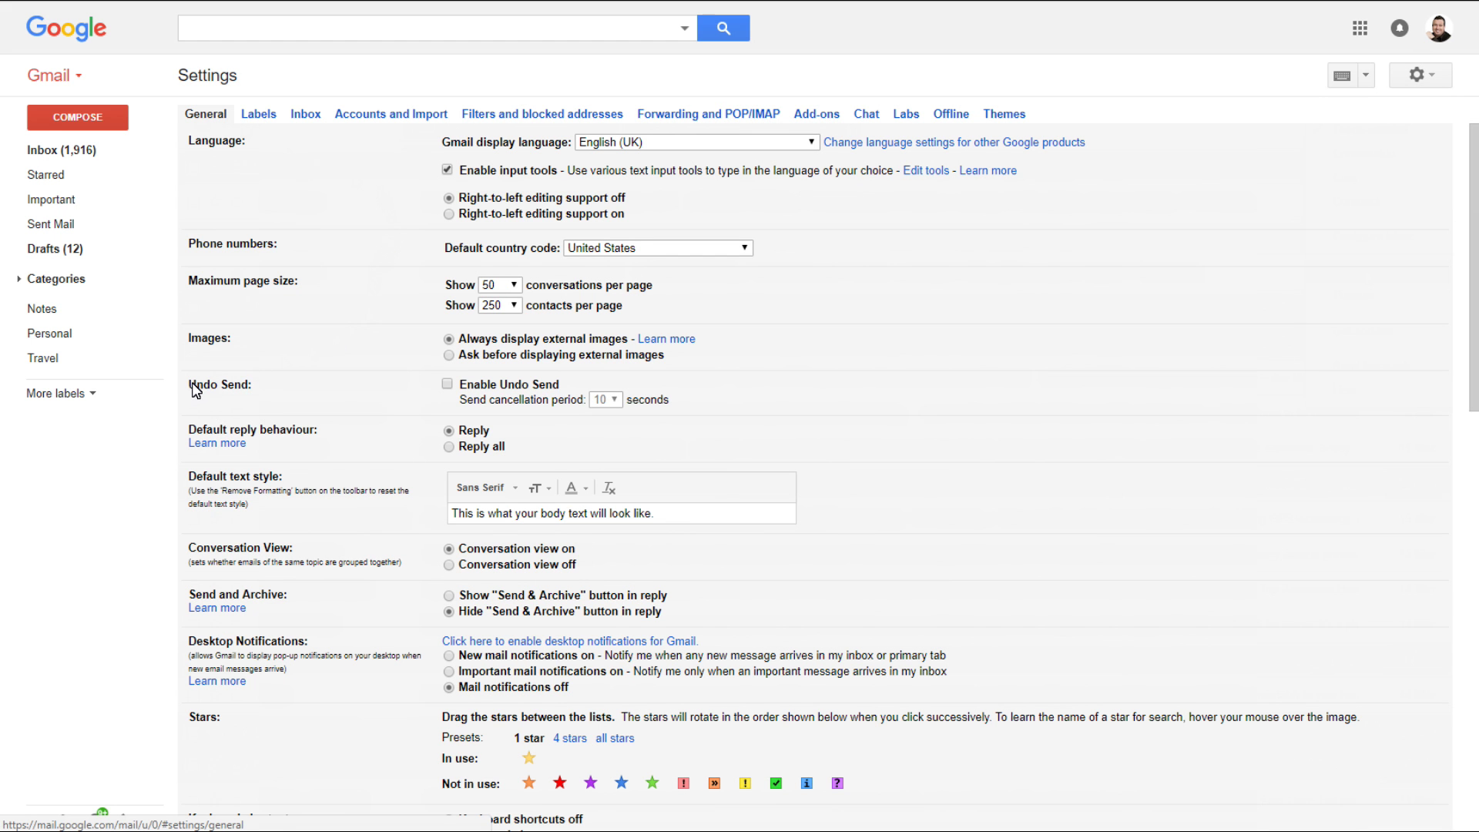
left_click(448, 386)
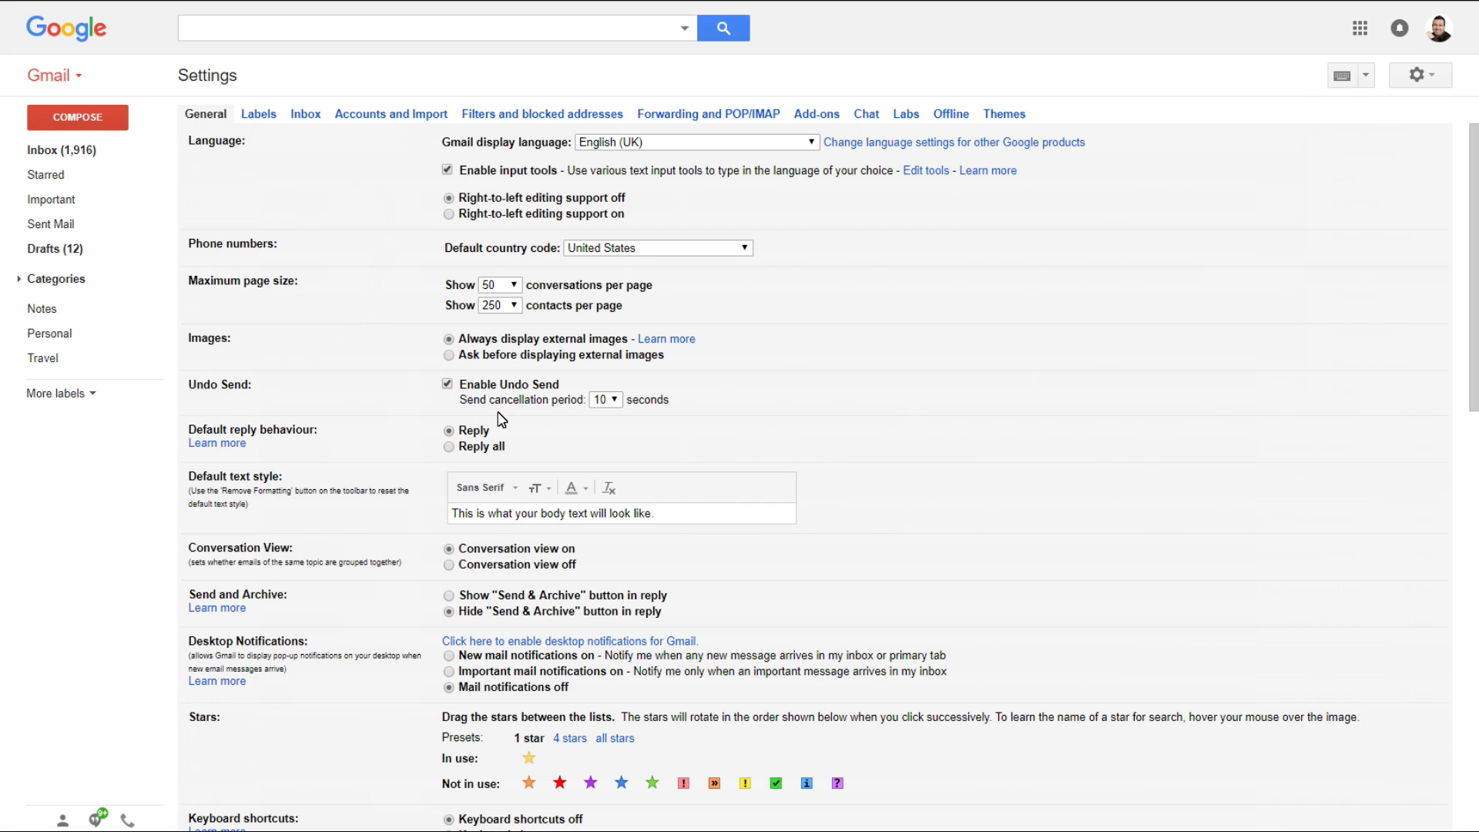
left_click(616, 401)
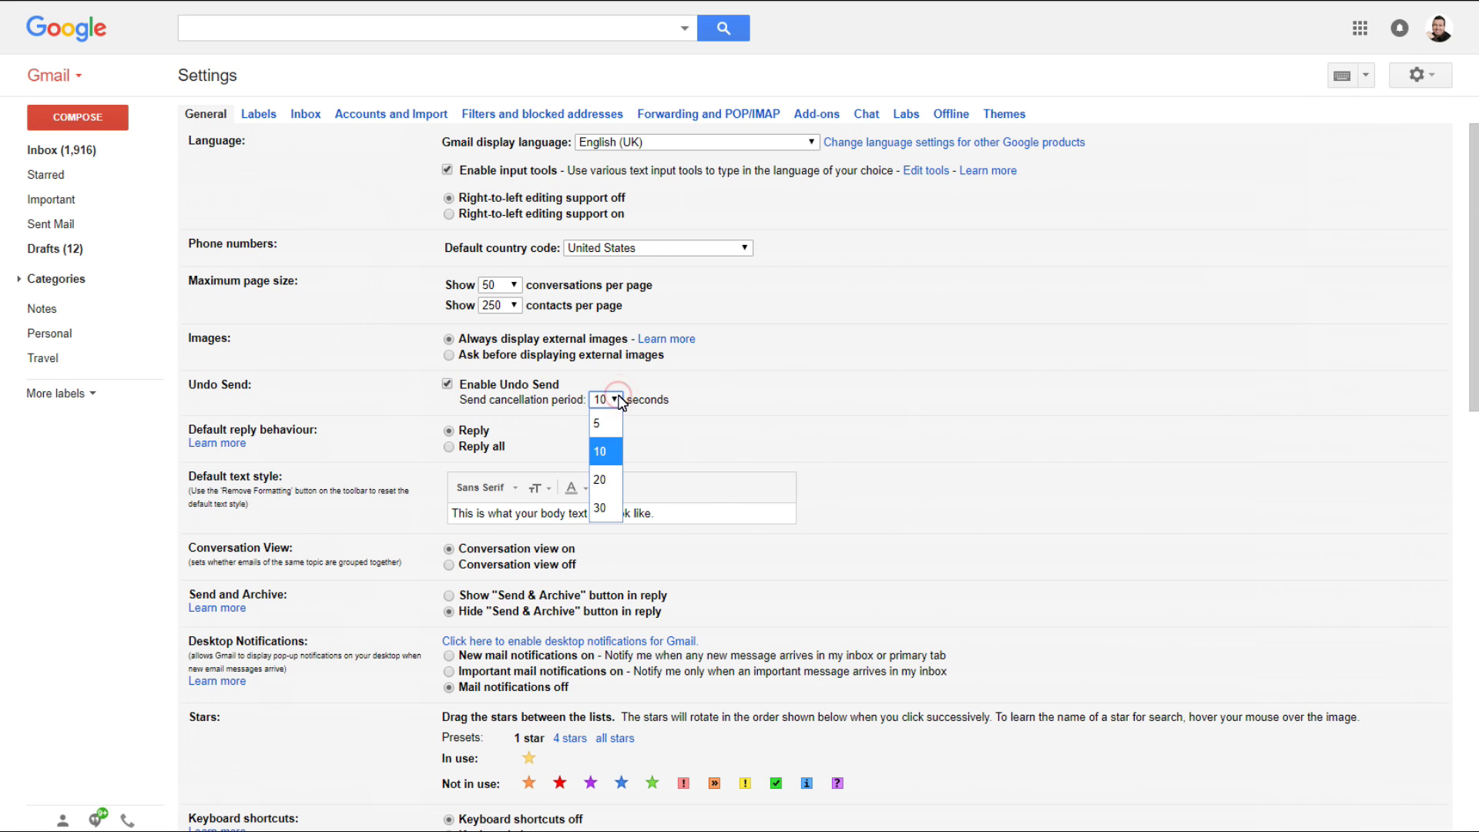
left_click(612, 455)
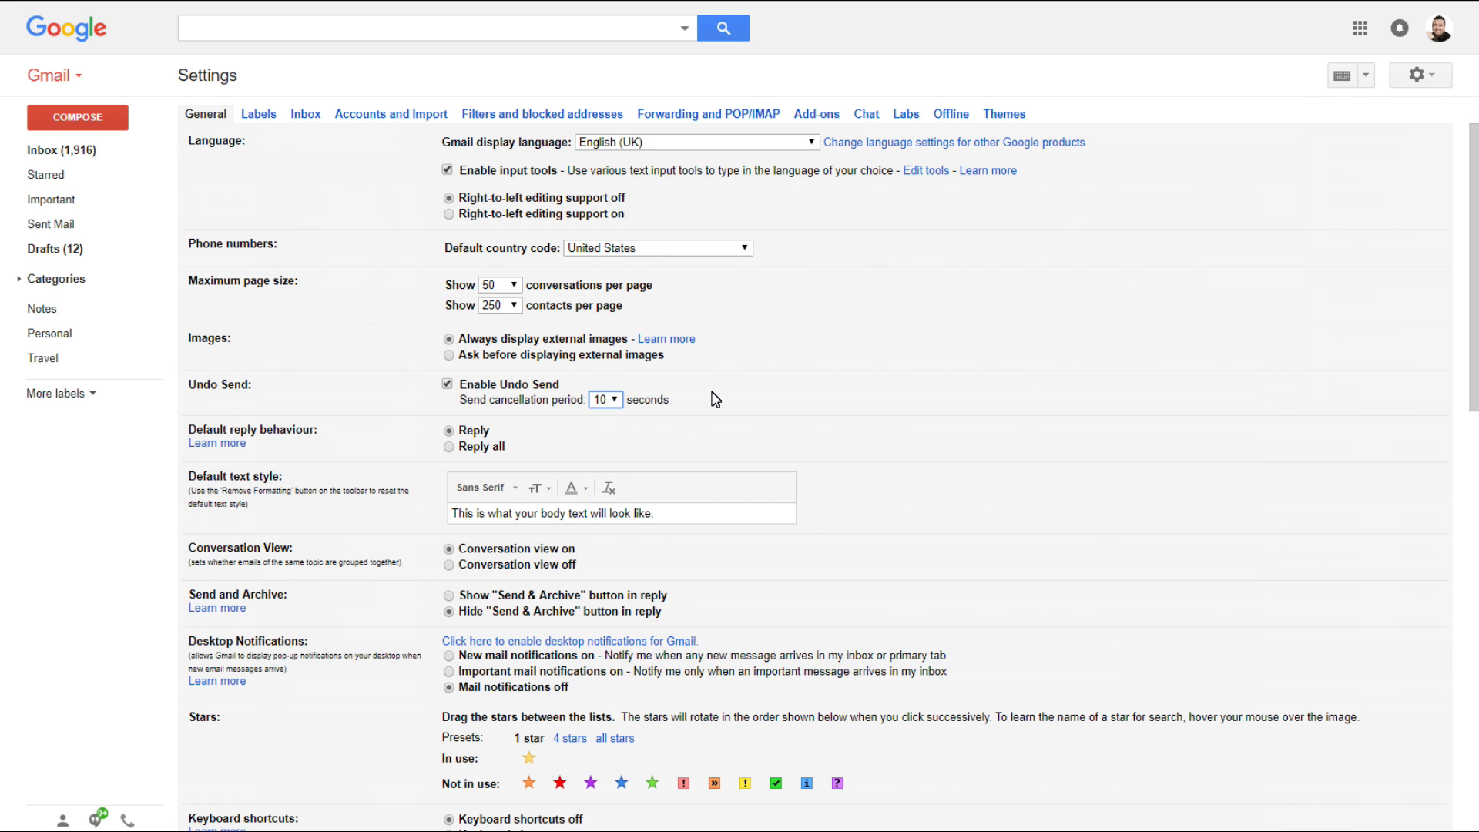
scroll(1108, 377, "down", 12)
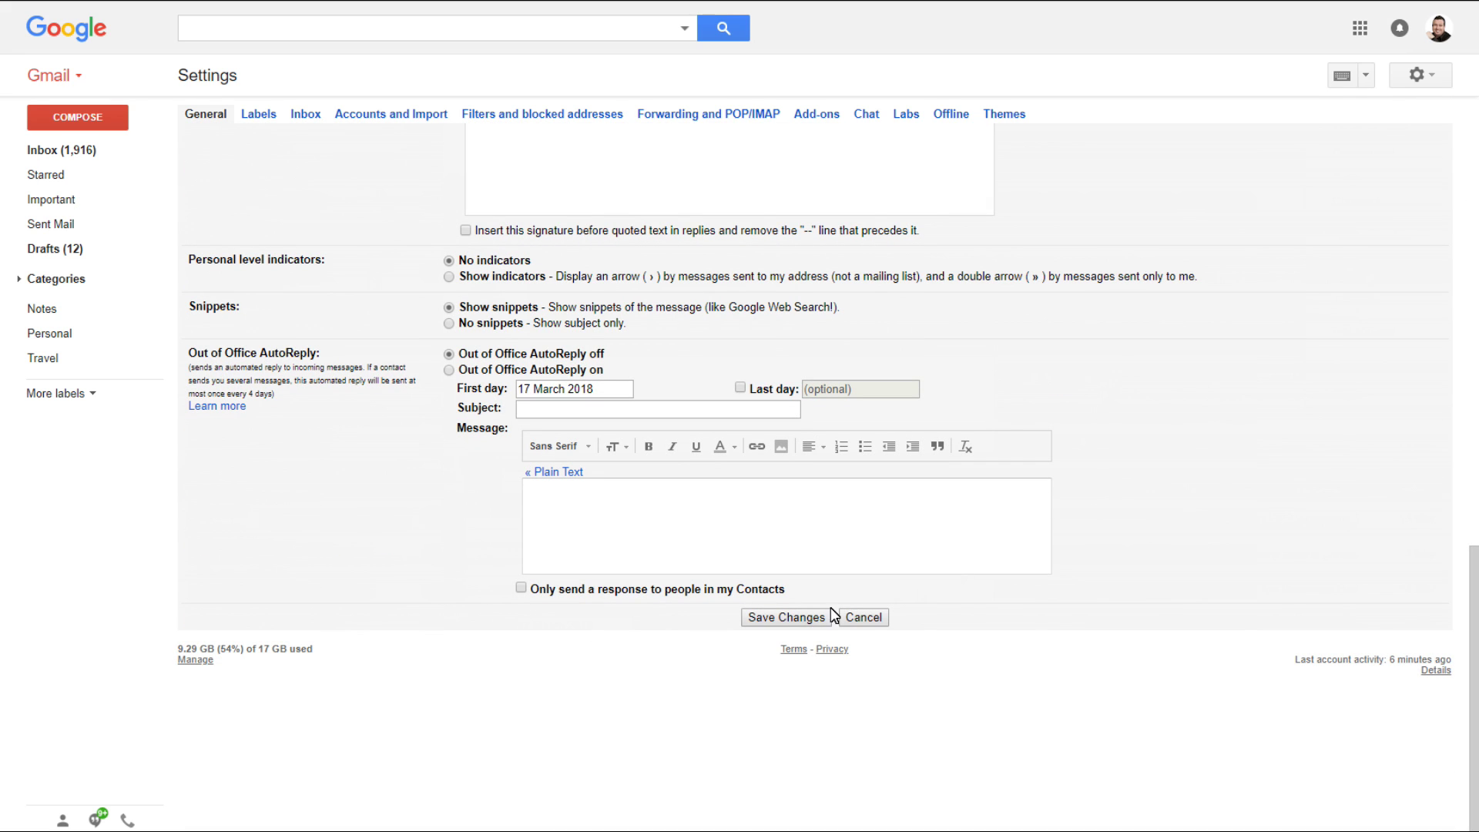
left_click(786, 620)
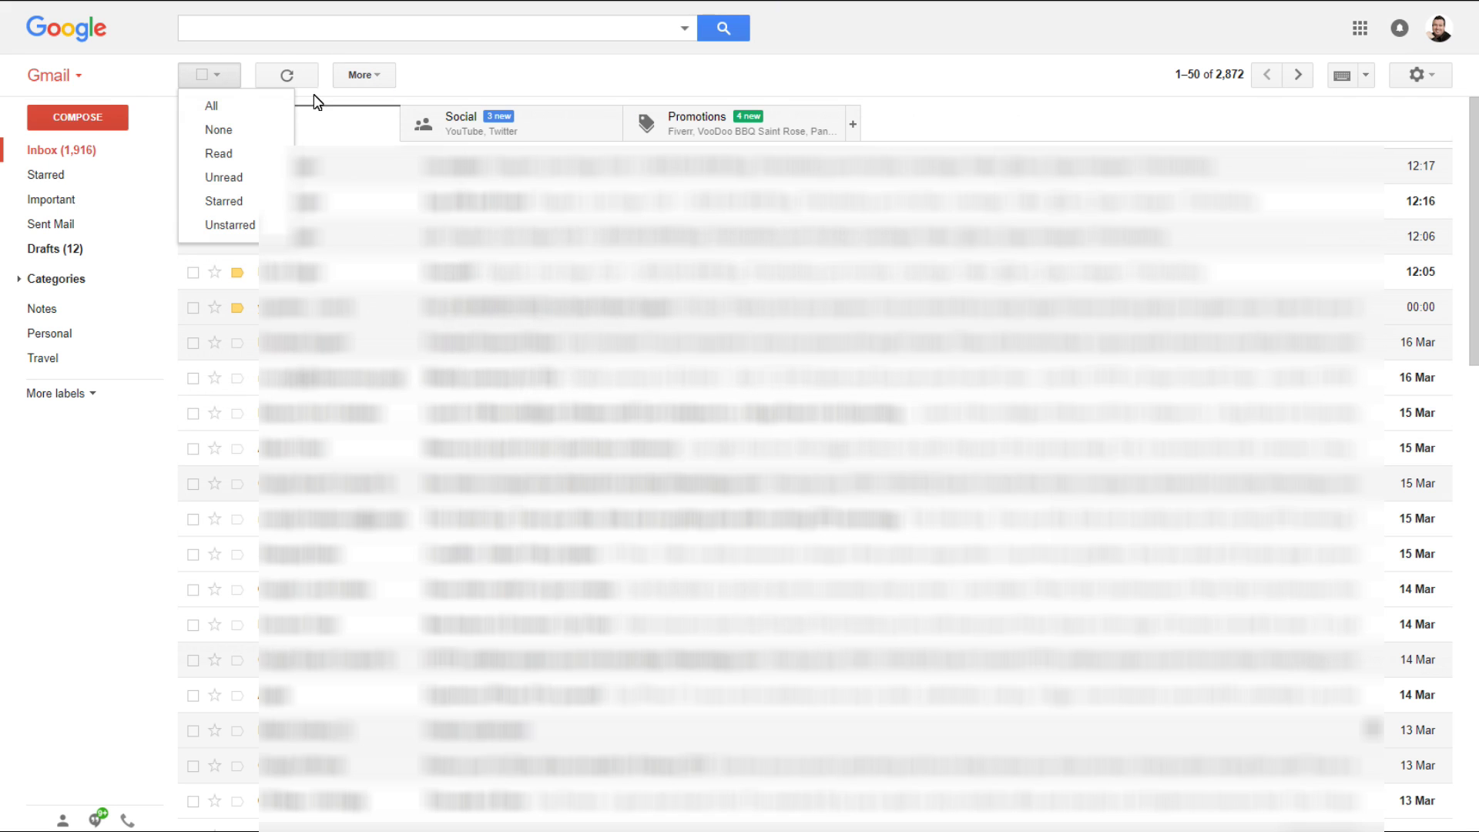
Step: Send the suggested contact a test message 'hey' with a short test body, then undo the send
left_click(109, 119)
type("liron")
left_click(1073, 390)
left_click(1077, 394)
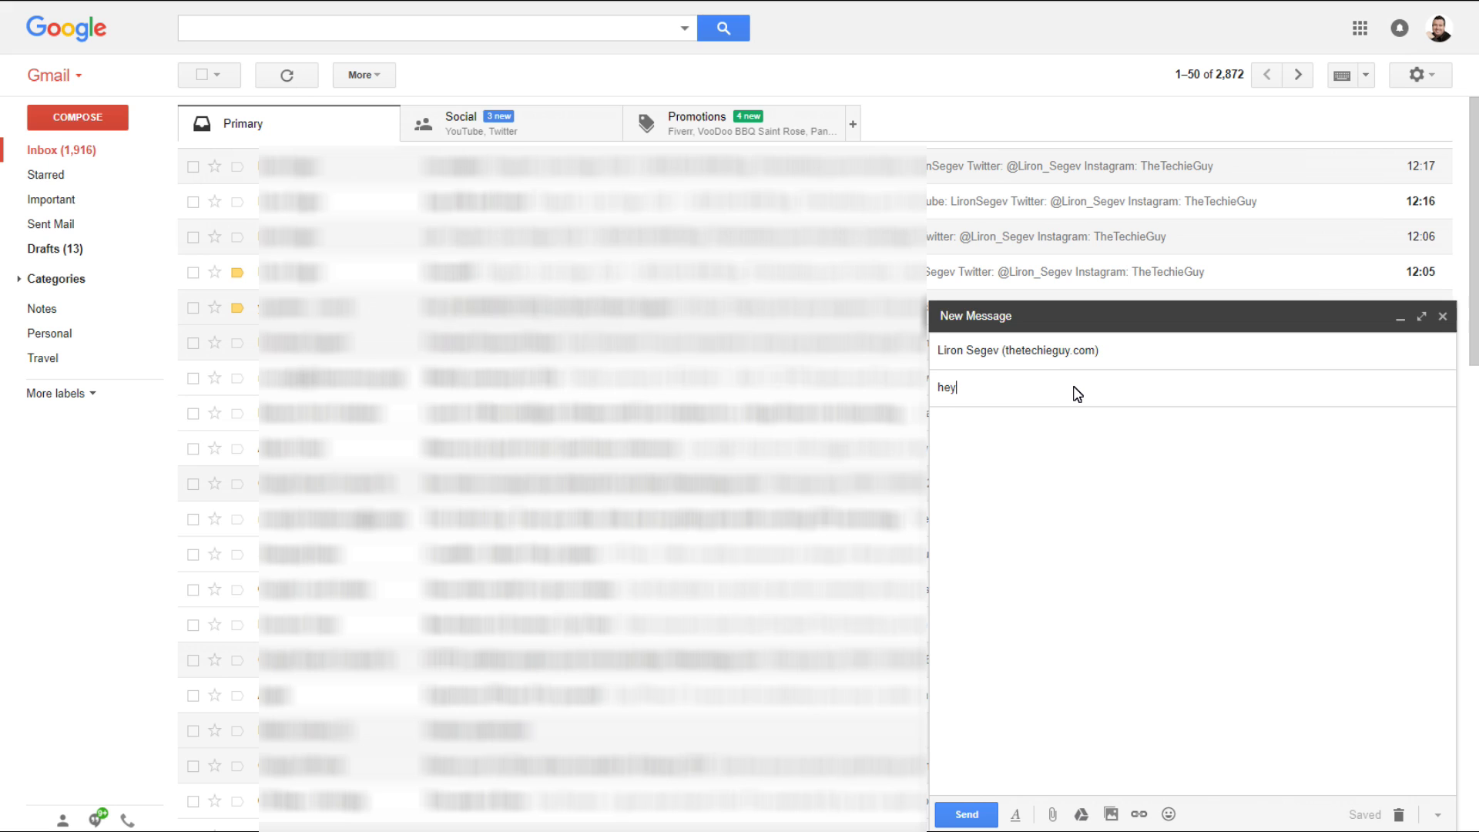
key("Tab")
type("this is a test to see what happens when you send")
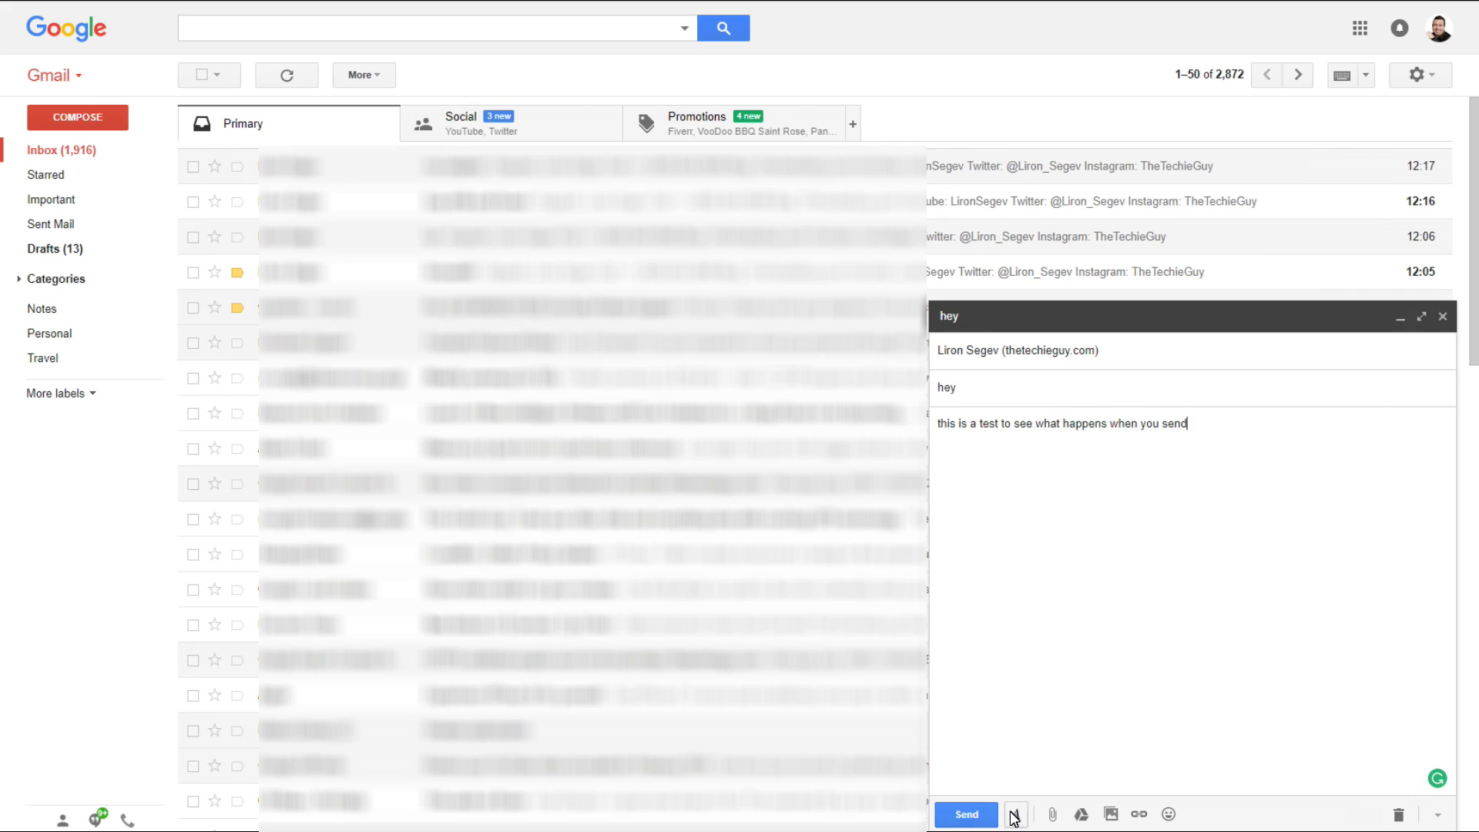
left_click(967, 815)
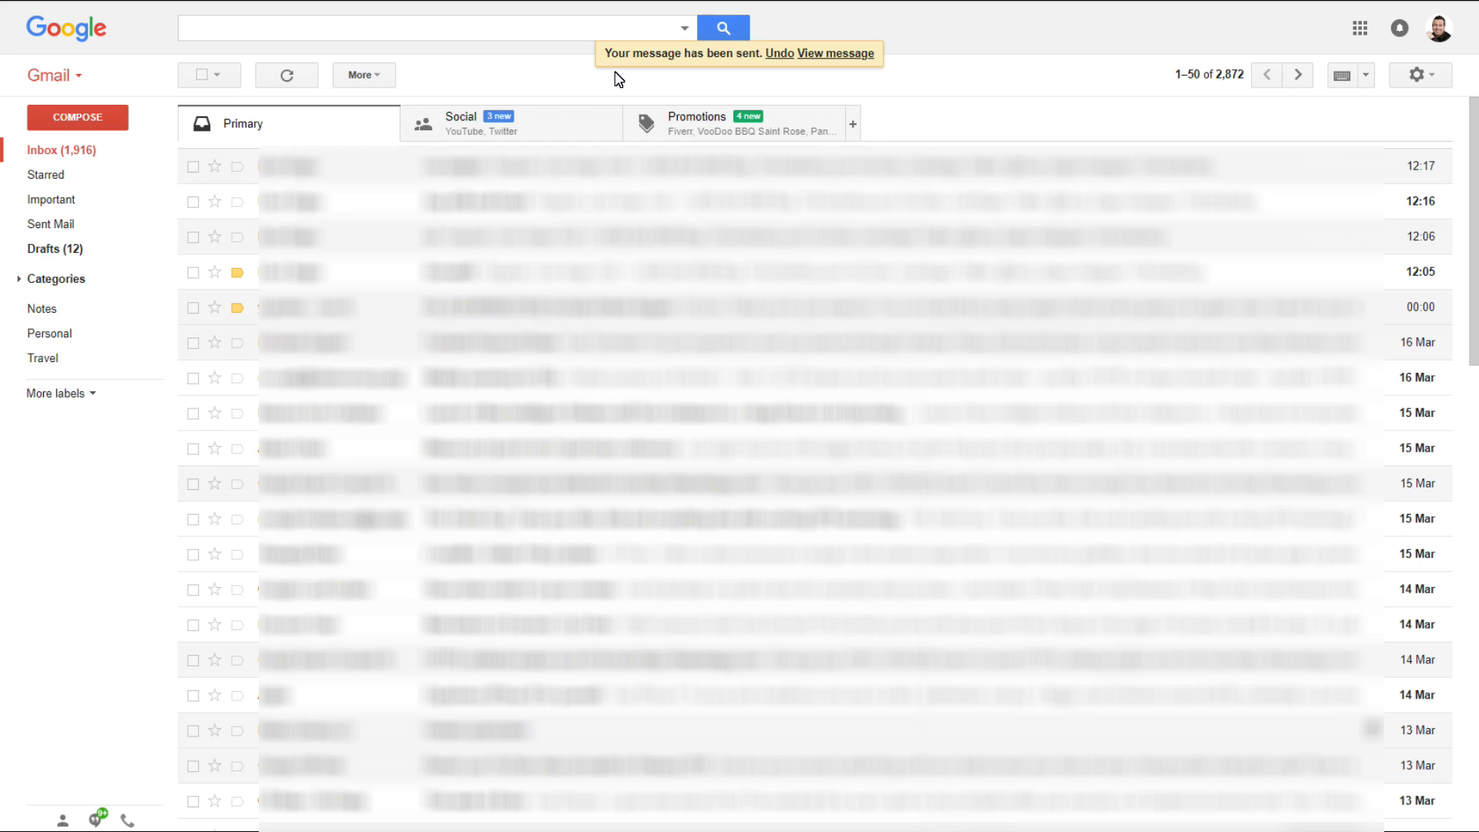
left_click(780, 53)
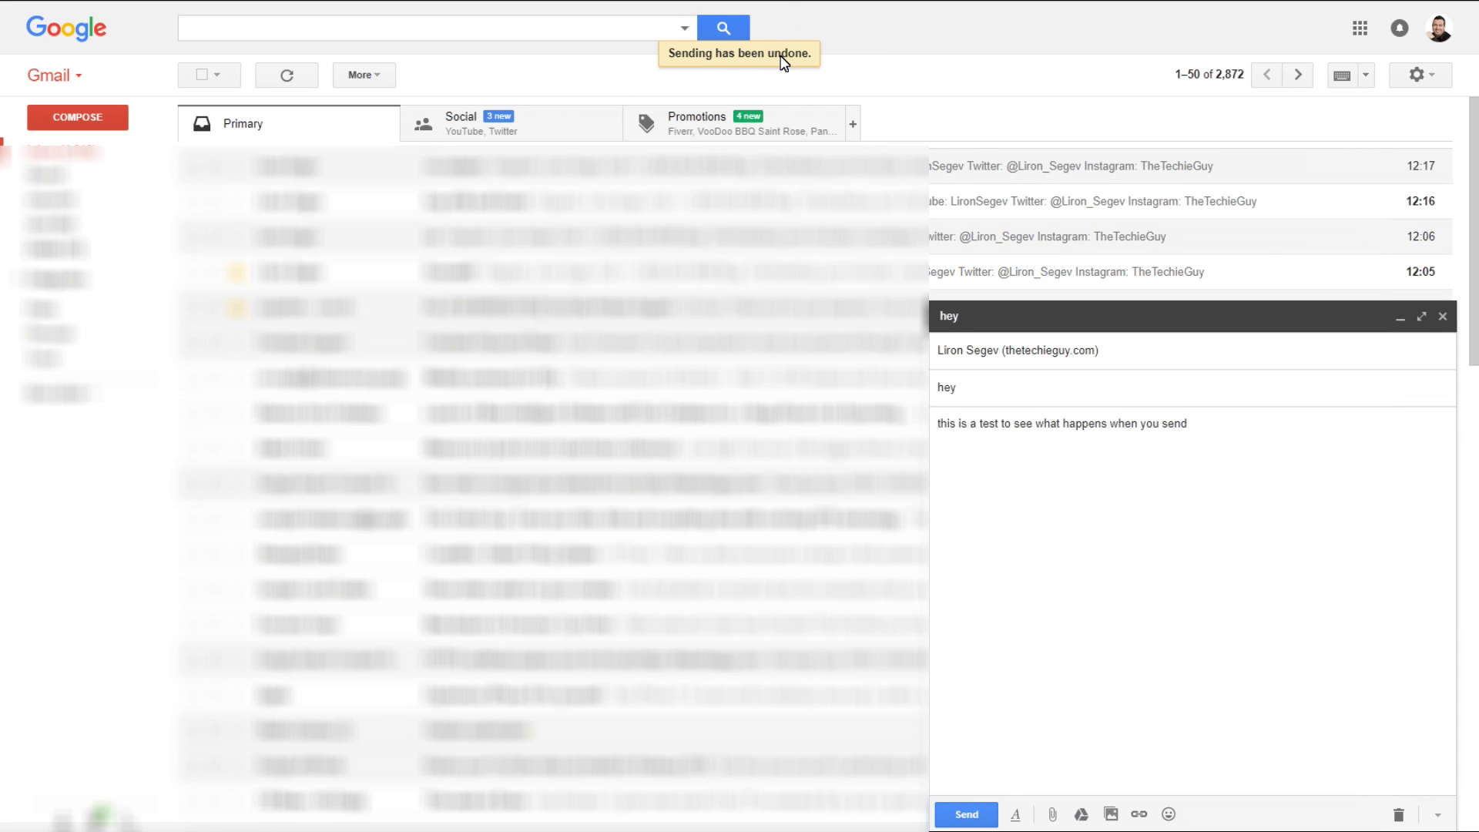